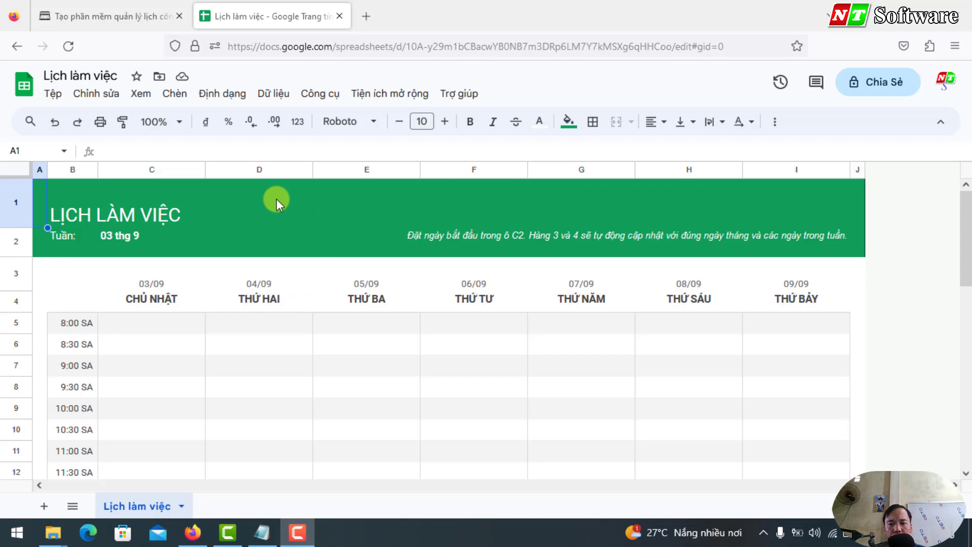
Step: Check today's date and start renaming the spreadsheet title to 2023T08-Tuan
left_click(950, 533)
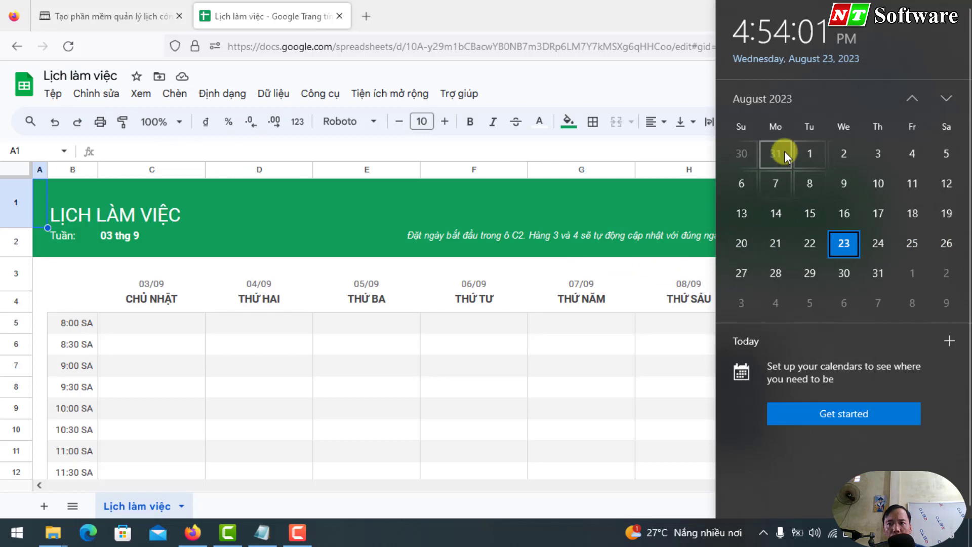
left_click(76, 77)
double_click(75, 77)
left_click(75, 77)
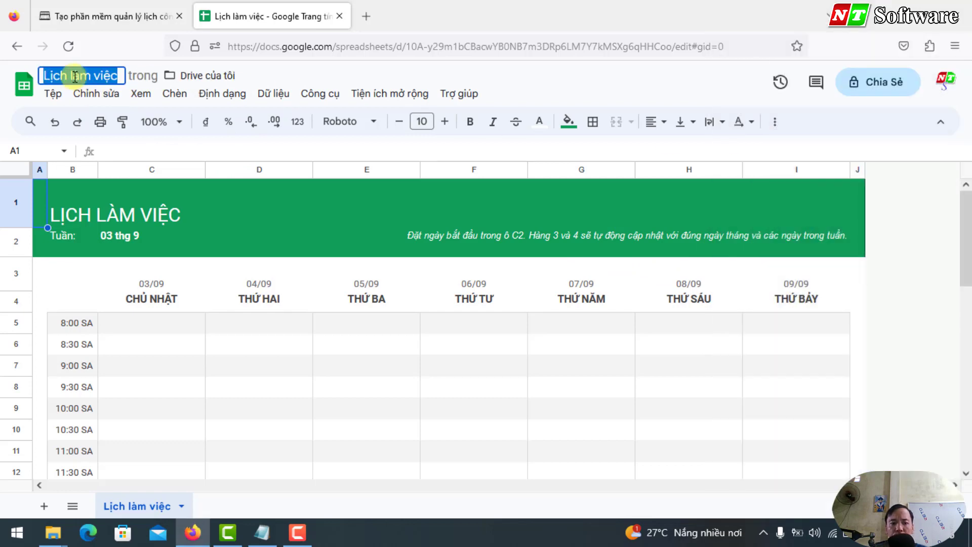
type("2023T")
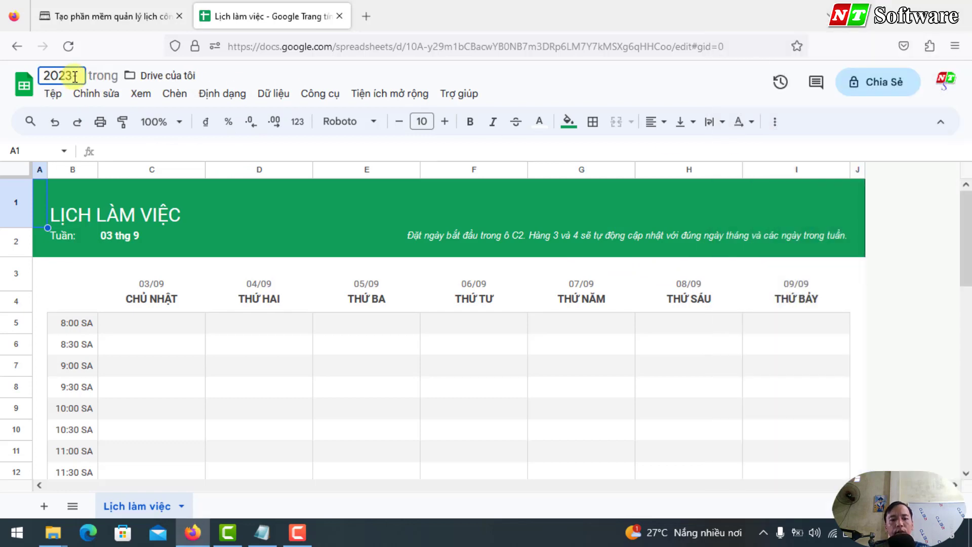
type("08-Tuan")
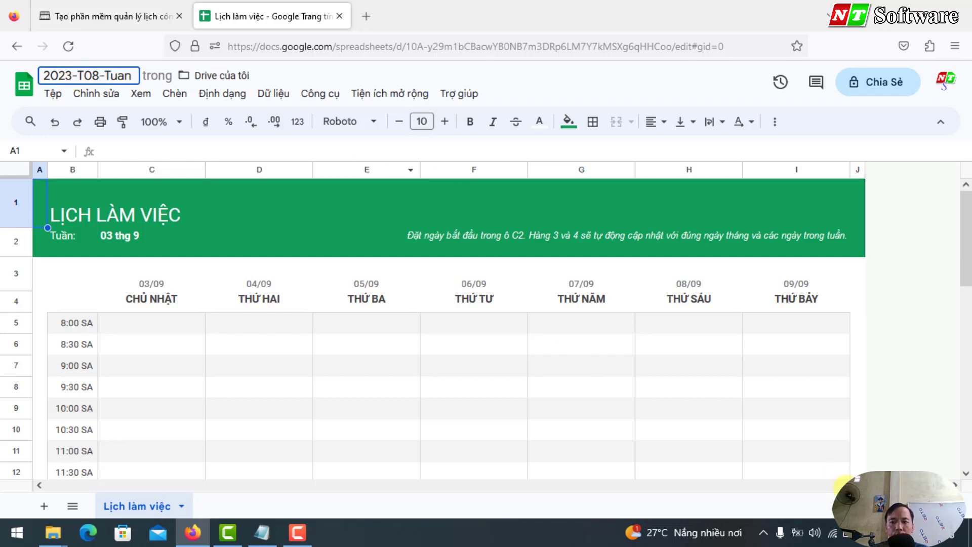
Step: Finish the title as 2023-T08-Tuan4 and reopen it from the Sheets home list
left_click(937, 533)
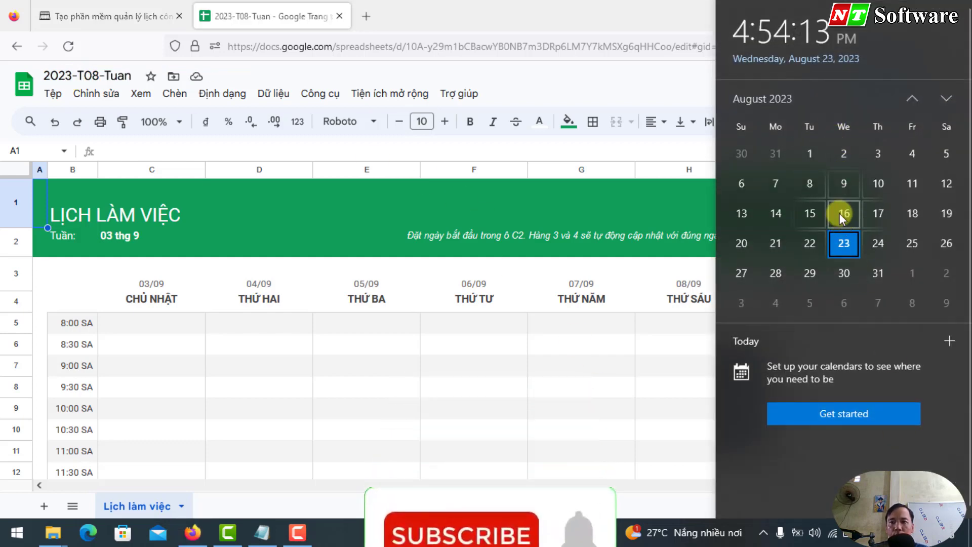
left_click(127, 78)
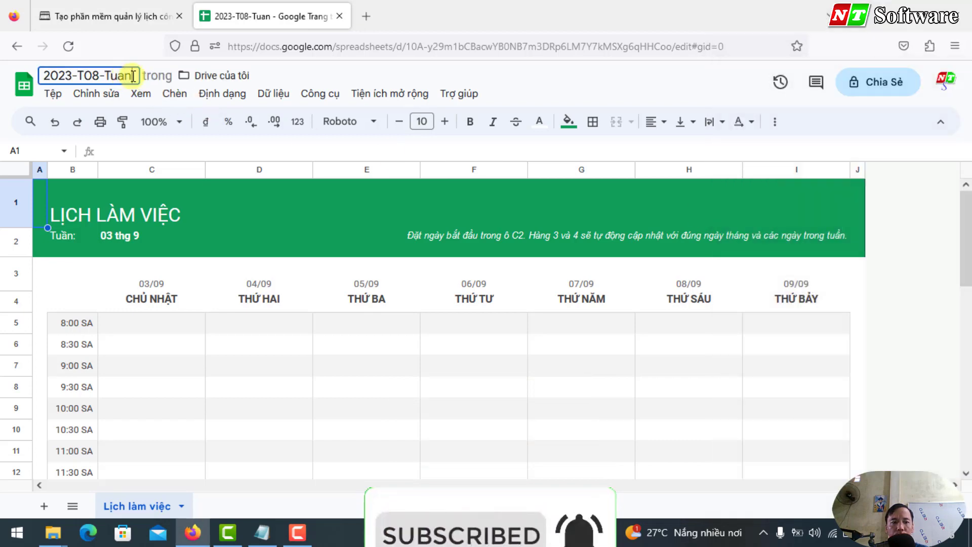
type("4")
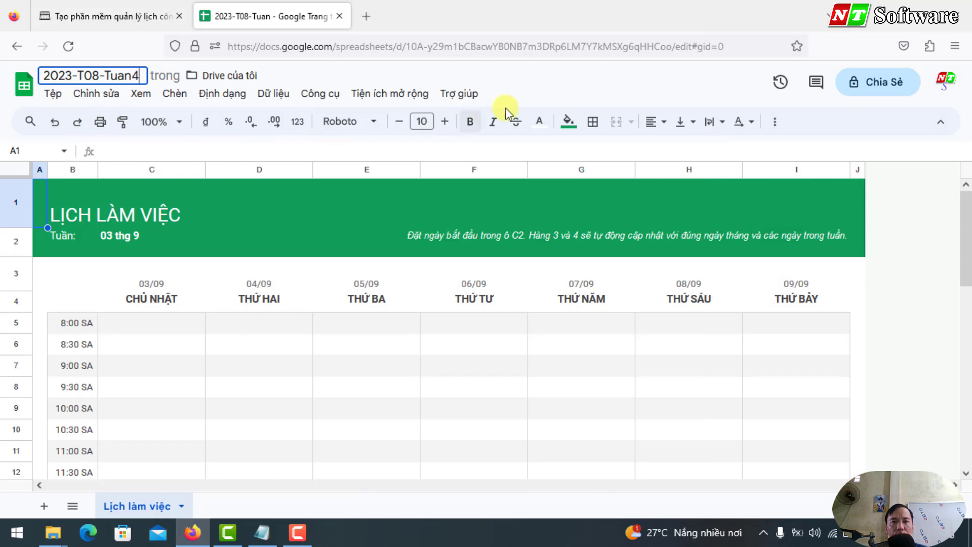
key("Return")
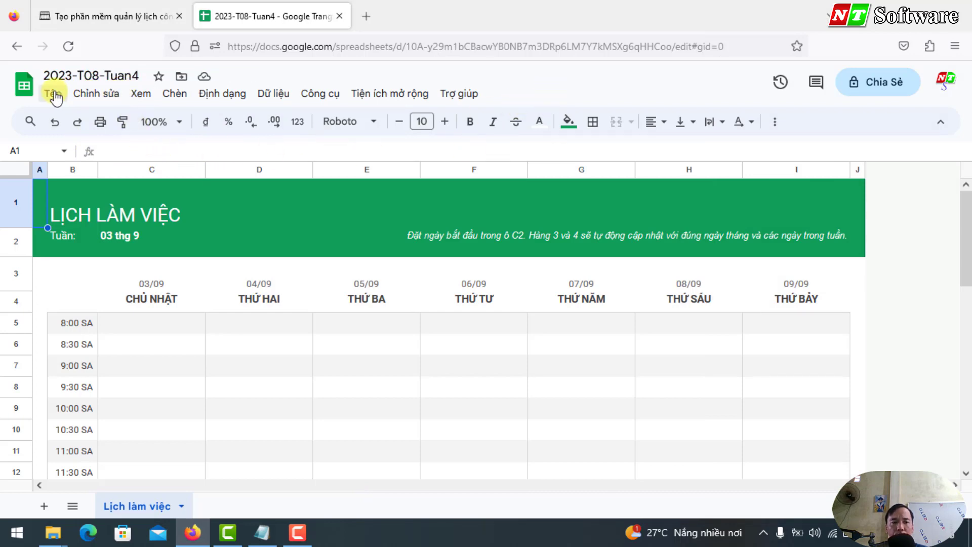
left_click(25, 86)
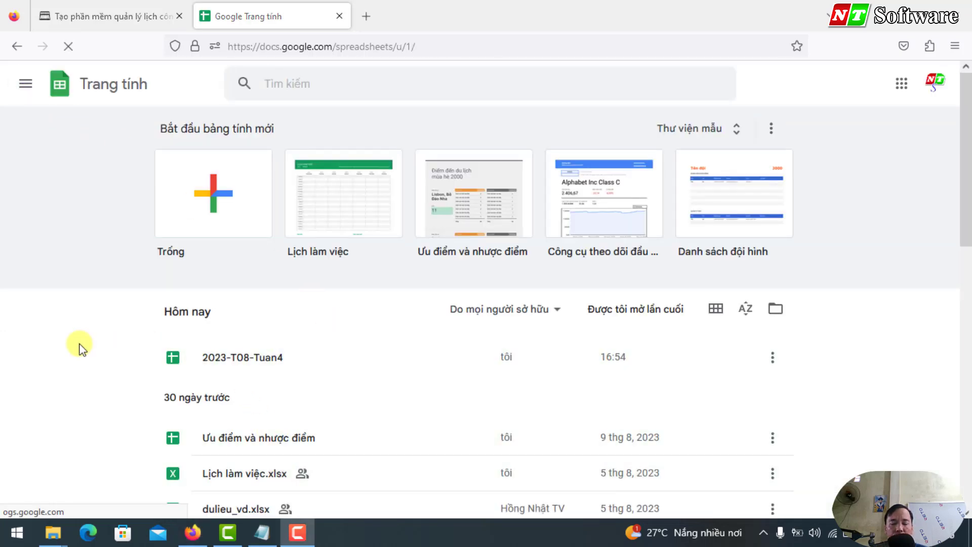
left_click(240, 368)
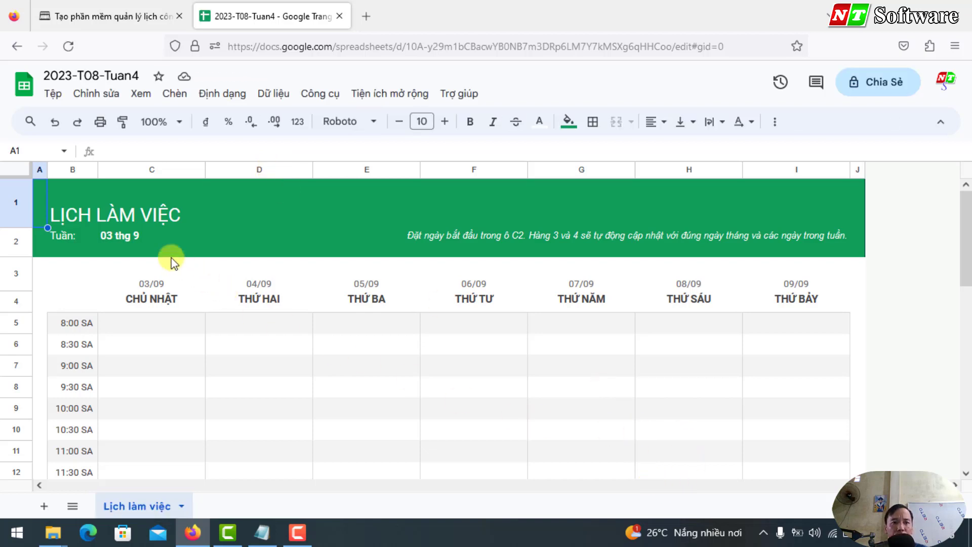
Step: Change the C2 start date to 21/08/2023 using the date picker
left_click(113, 237)
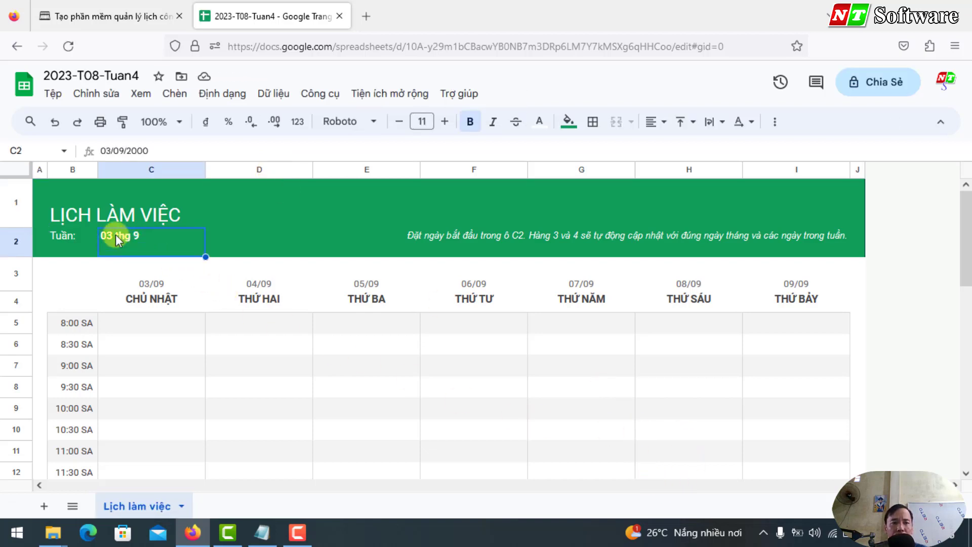
double_click(116, 235)
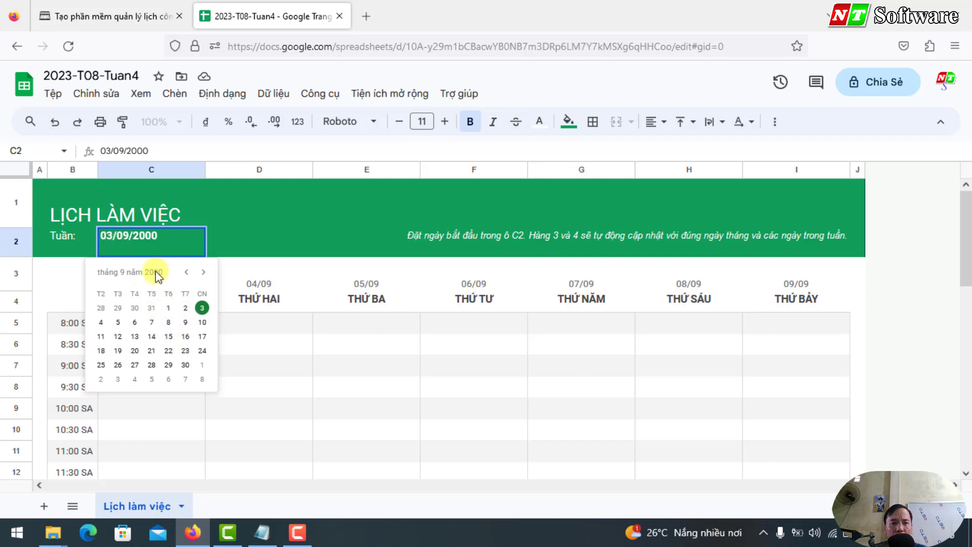
left_click(172, 239)
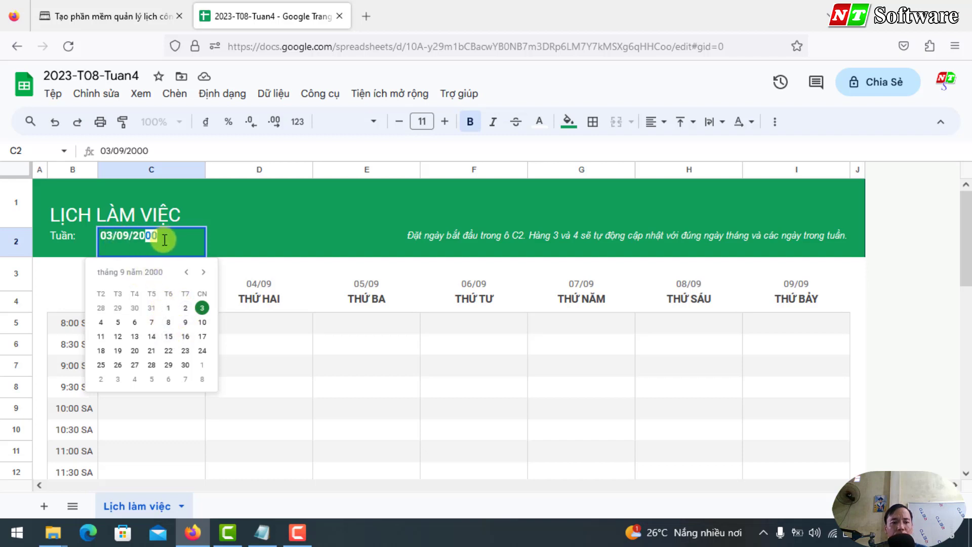
key("BackSpace")
type("3/0")
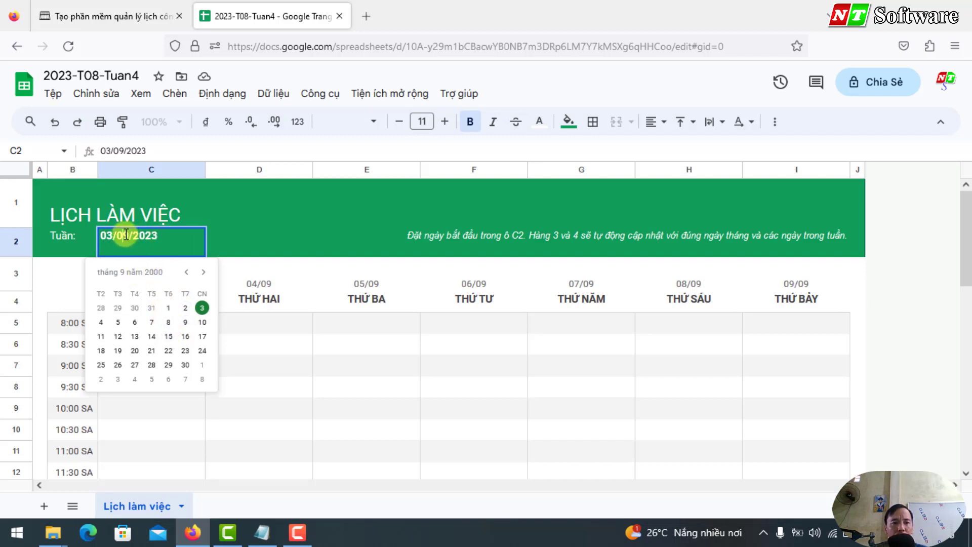
type("8")
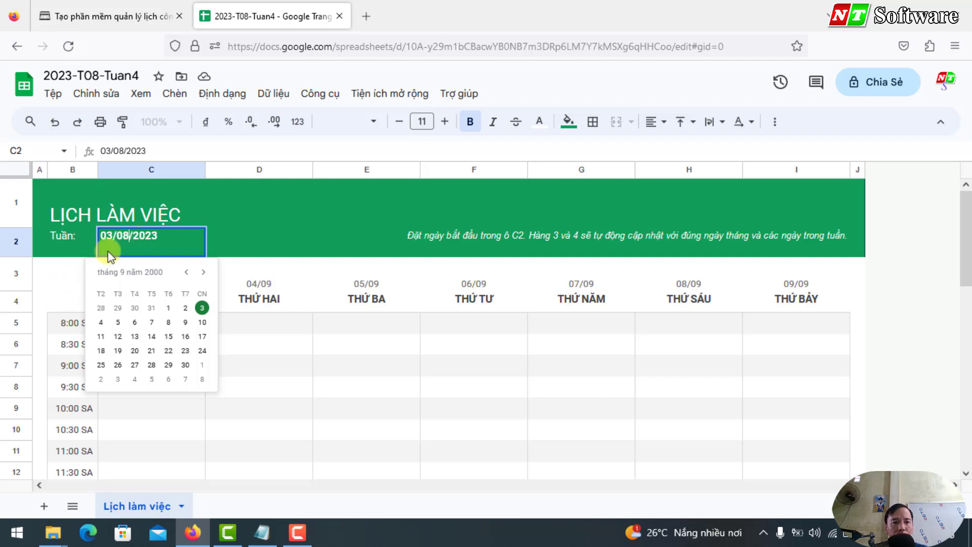
key("Return")
double_click(130, 237)
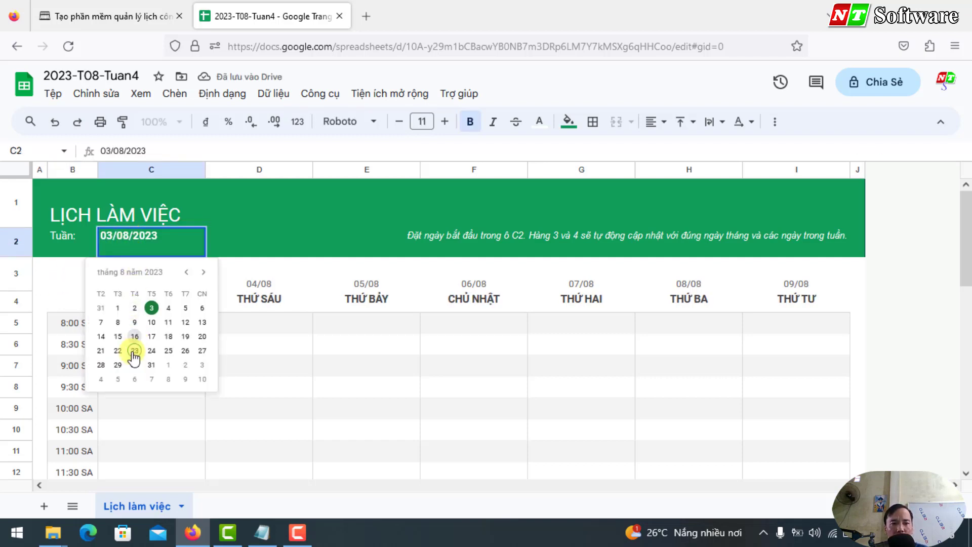
left_click(101, 351)
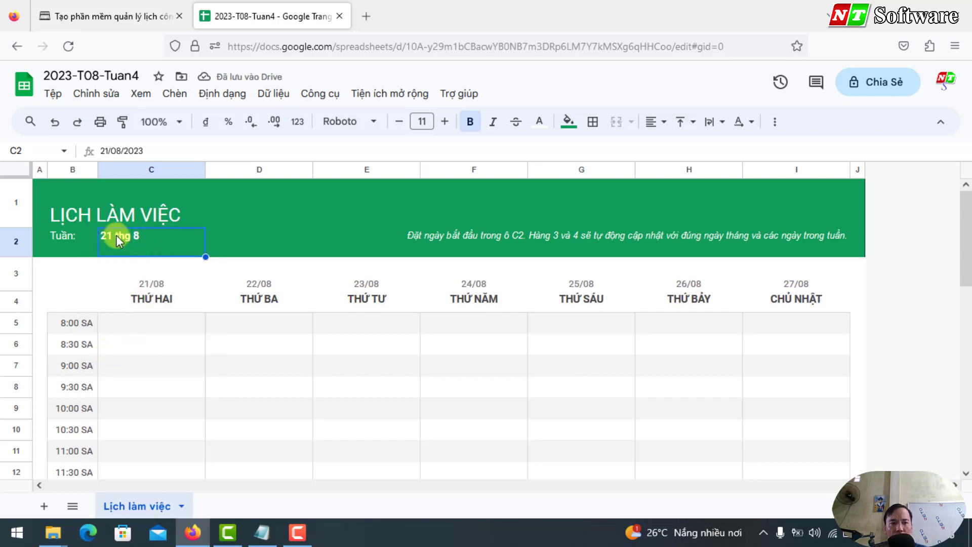
Step: Check the weekday heading formulas in C4 through I4
left_click(138, 299)
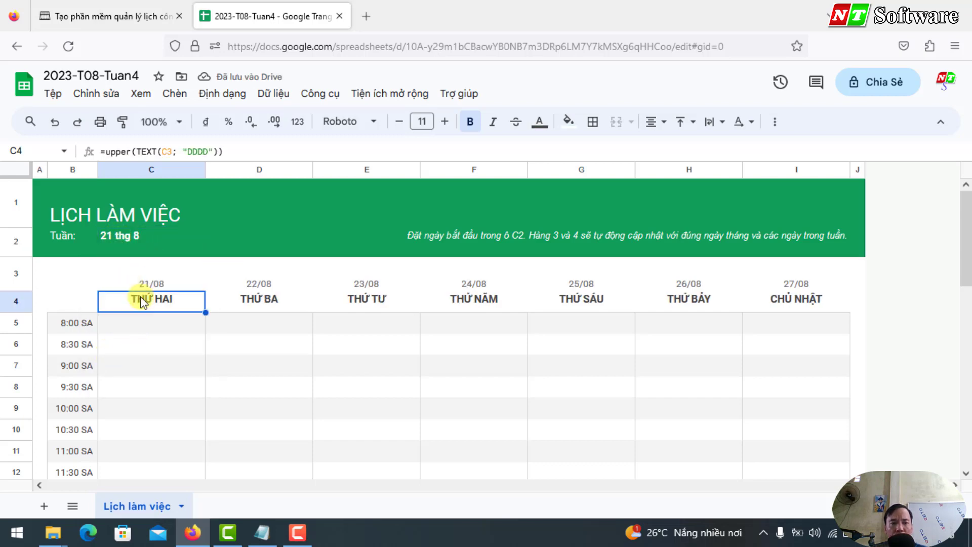
left_click(257, 295)
left_click(356, 298)
left_click(475, 299)
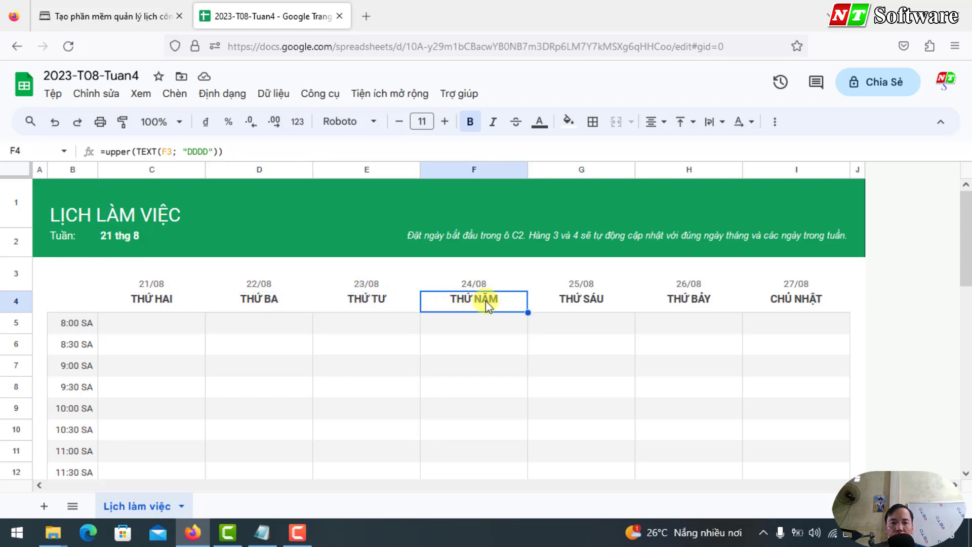
left_click(581, 299)
left_click(691, 298)
left_click(801, 298)
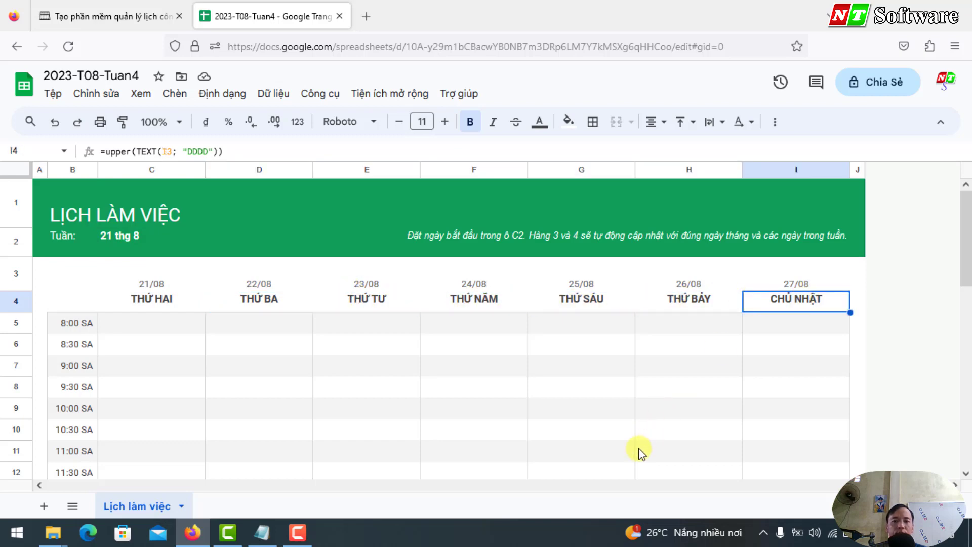
Step: Look over the nhatthanh.net tutorial page, then return to the schedule
key("ctrl+shift+Tab")
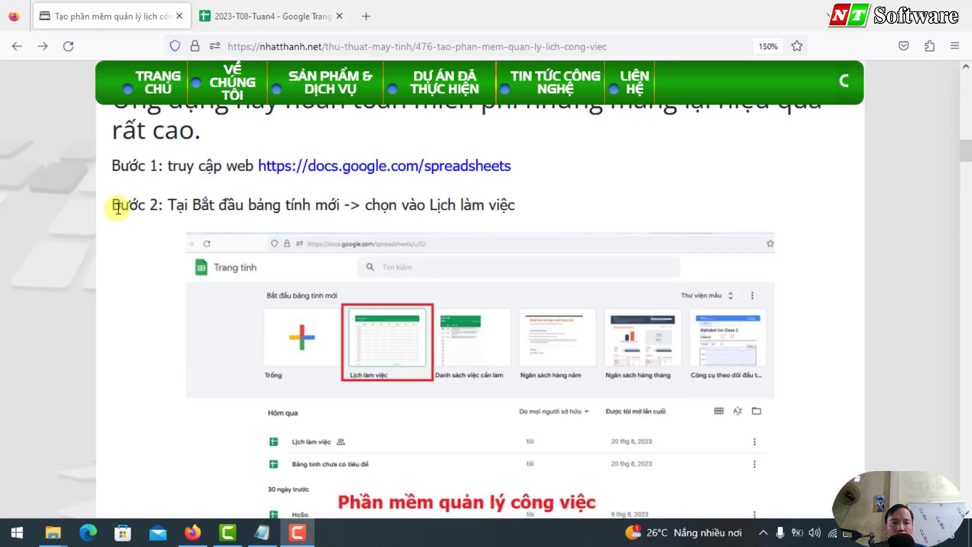
left_click_drag(164, 205, 528, 202)
scroll(528, 202, "down", 5)
scroll(528, 202, "down", 3)
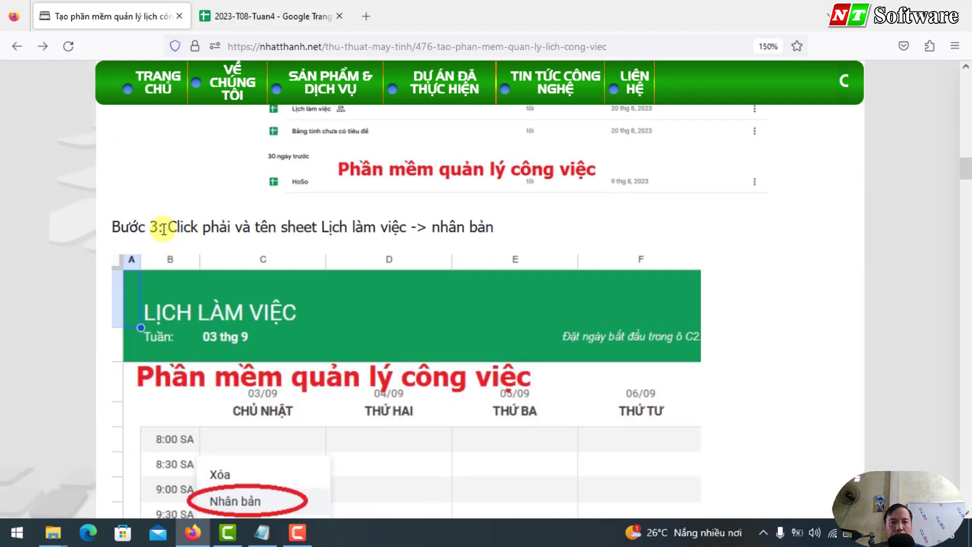
key("ctrl+Tab")
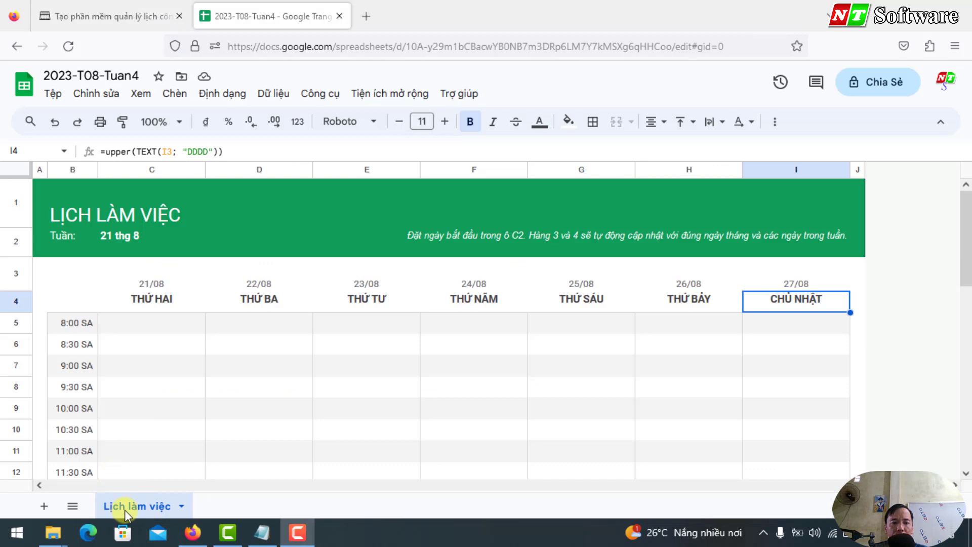
Step: Rename the Lịch làm việc sheet to Mẫu and bring up the Notepad staff list
double_click(124, 507)
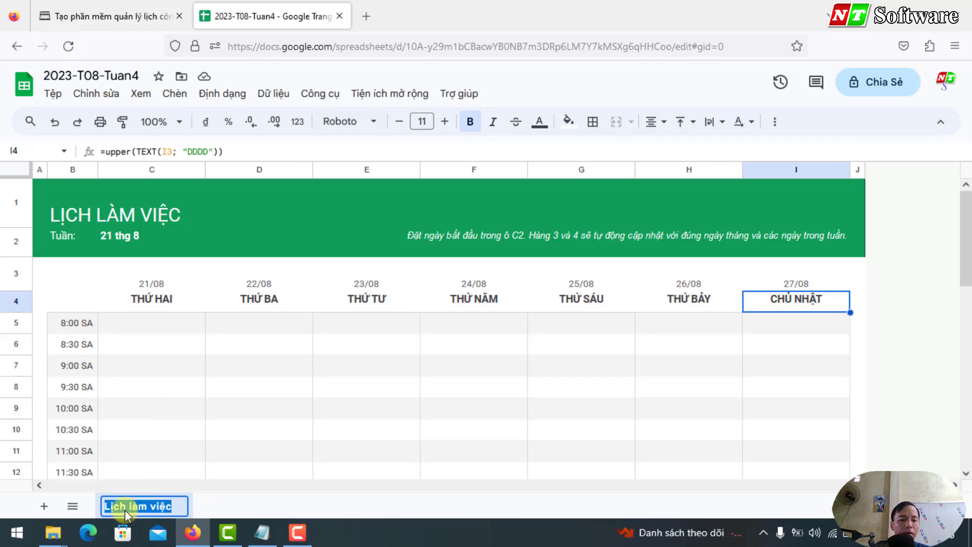
type("Ma")
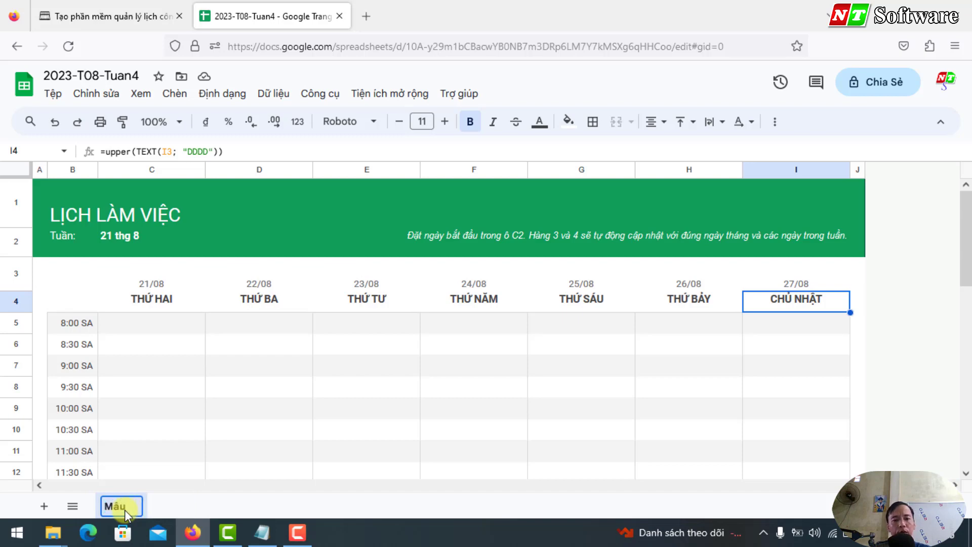
type("u")
left_click(133, 452)
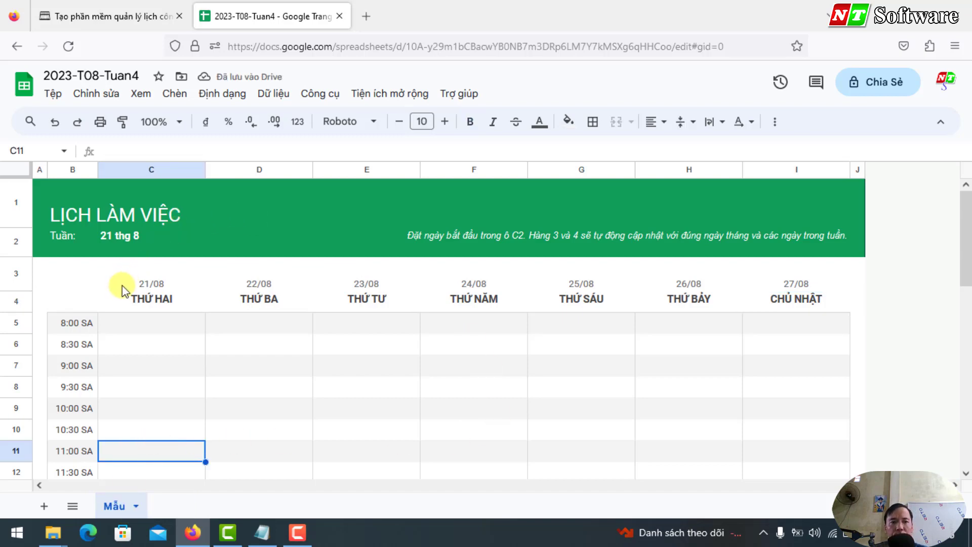
left_click(262, 532)
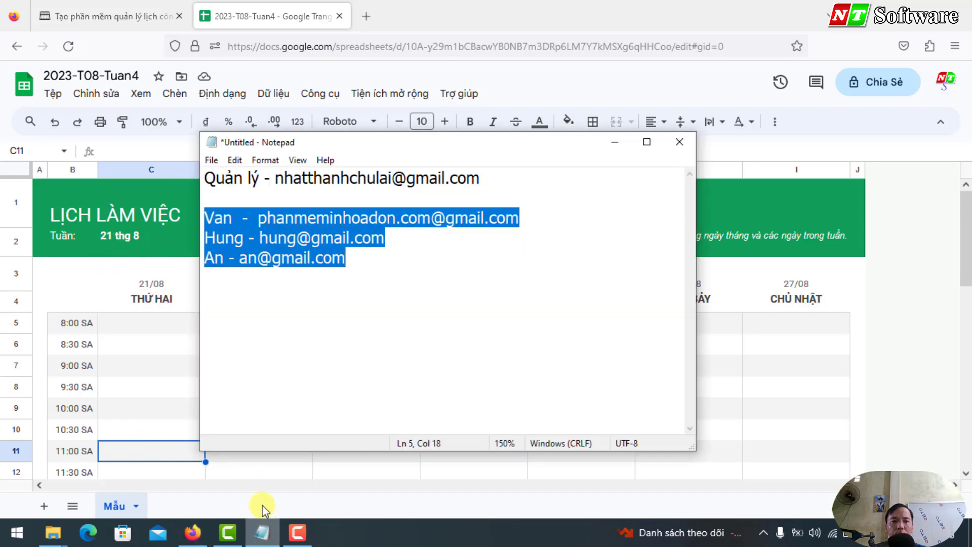
Step: Review the Quản lý label and three employee lines in Notepad, then return to Sheets
left_click(282, 243)
left_click_drag(261, 180, 549, 181)
left_click(205, 218)
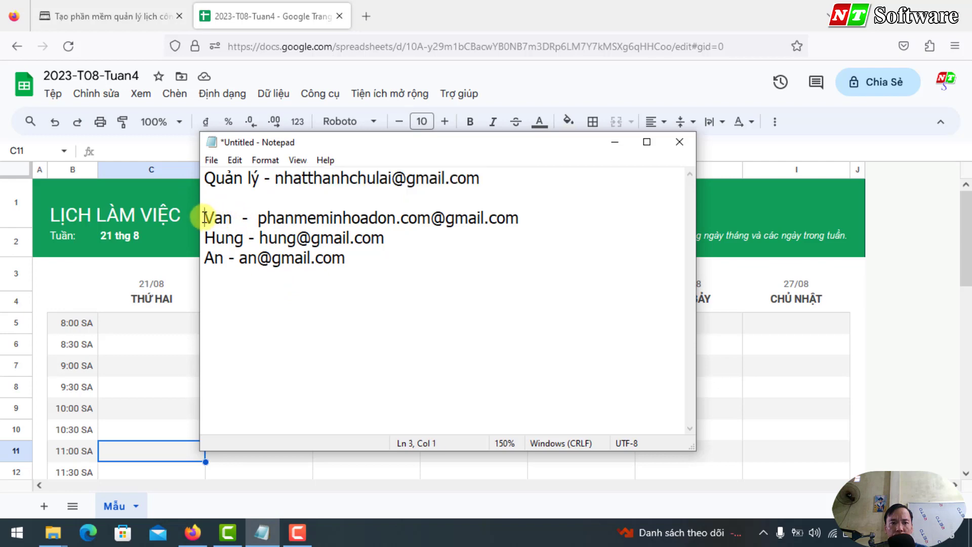
left_click_drag(204, 217, 373, 253)
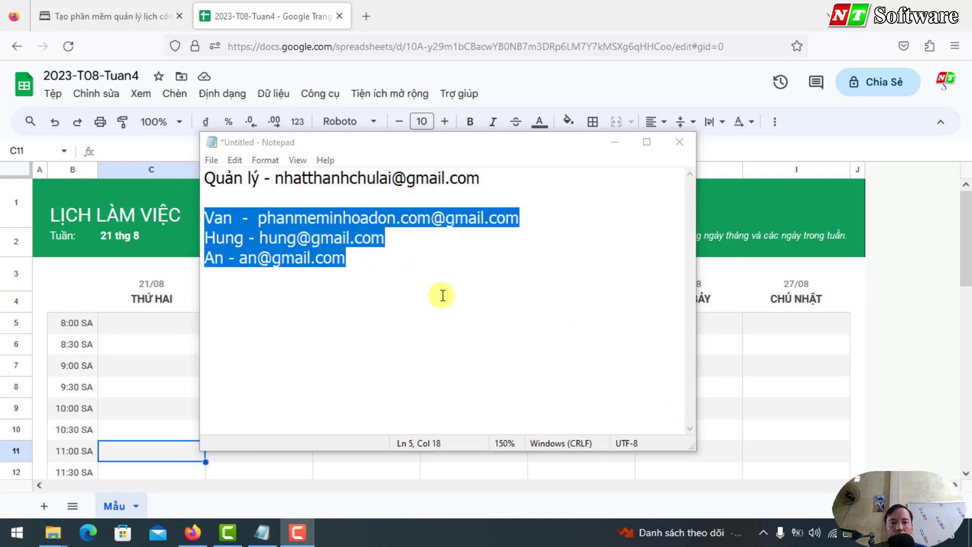
left_click(356, 260)
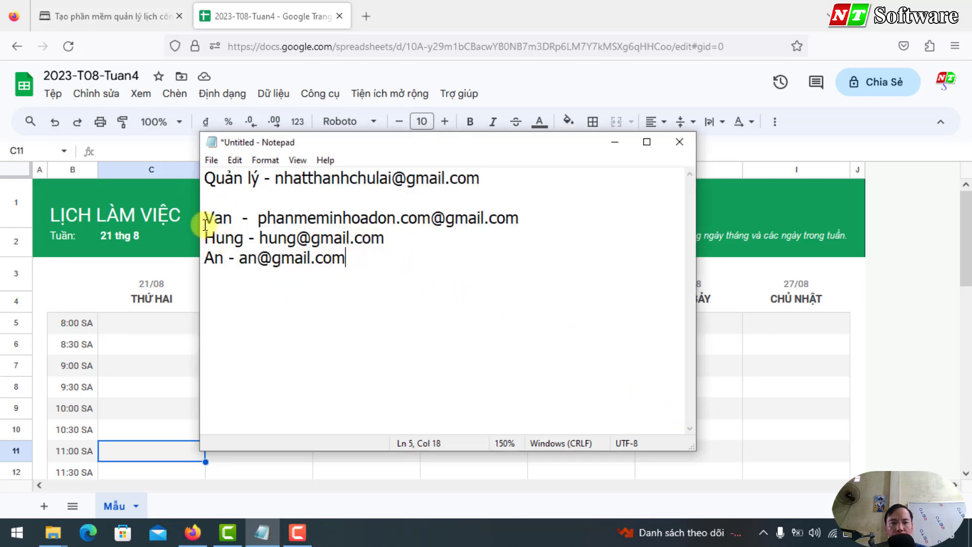
left_click_drag(205, 218, 288, 282)
left_click(287, 282)
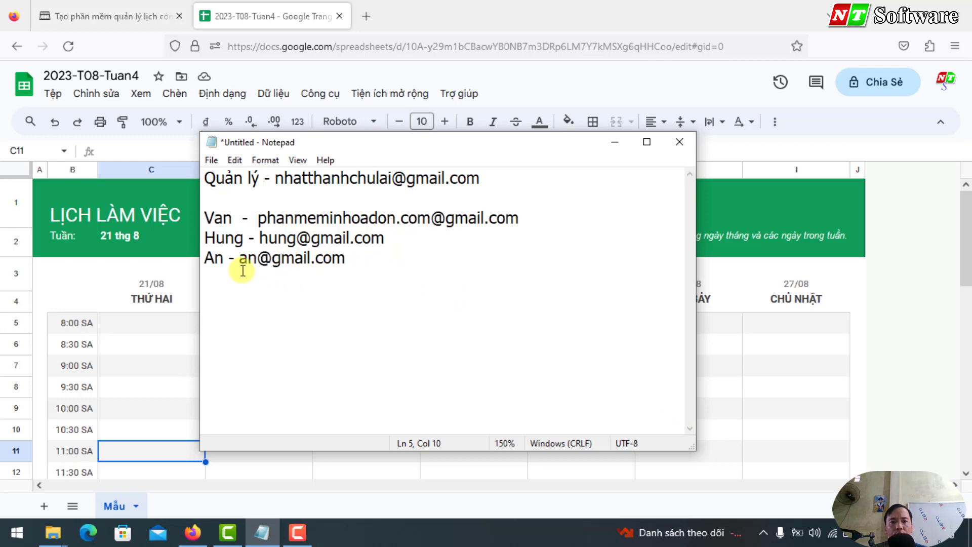
left_click_drag(204, 218, 366, 253)
double_click(218, 218)
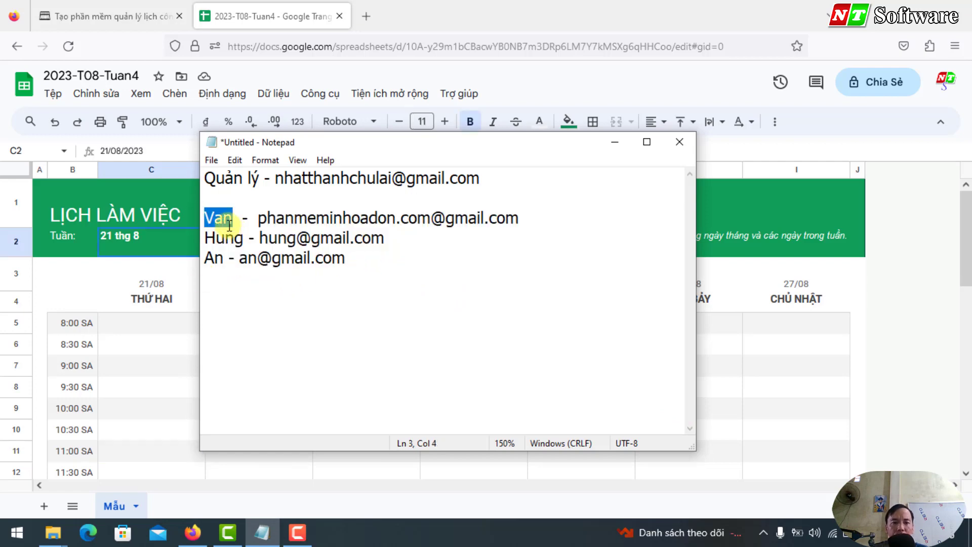
left_click_drag(223, 218, 214, 218)
left_click(120, 235)
left_click(119, 411)
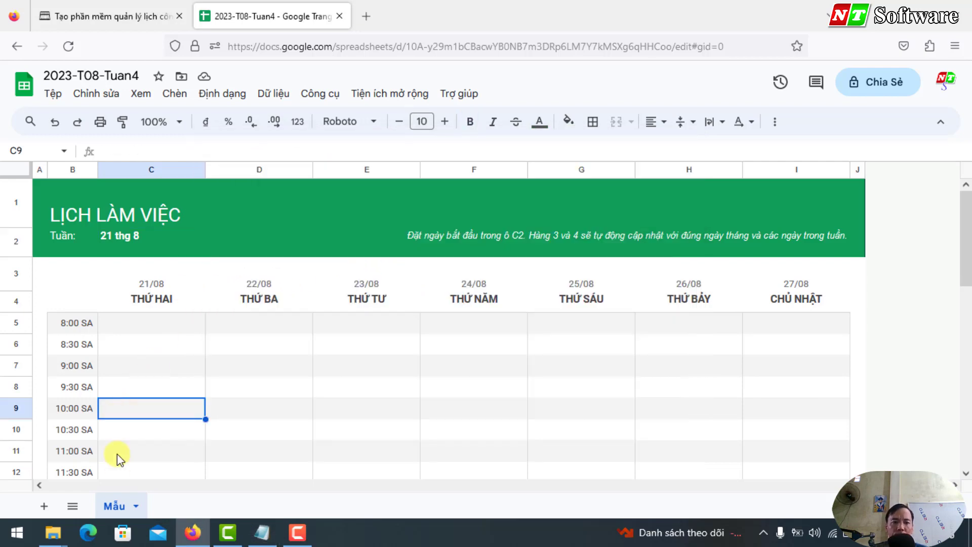
Step: Duplicate the Mẫu sheet three times with Nhân bản
right_click(123, 506)
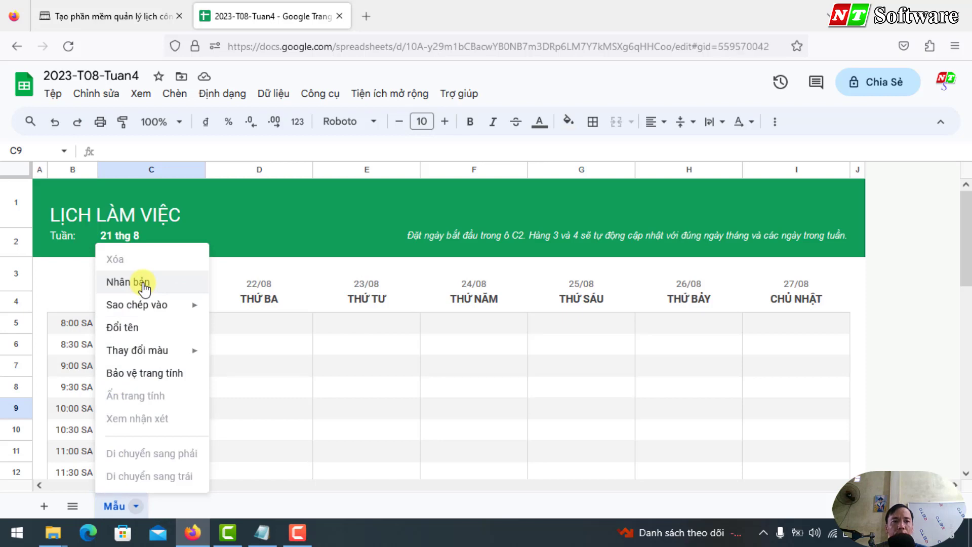
left_click(143, 286)
right_click(119, 506)
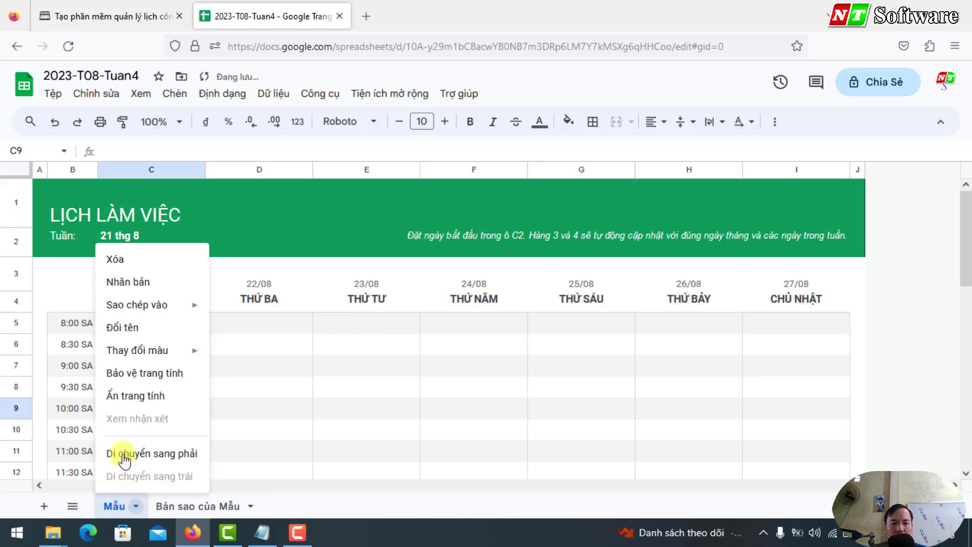
left_click(139, 290)
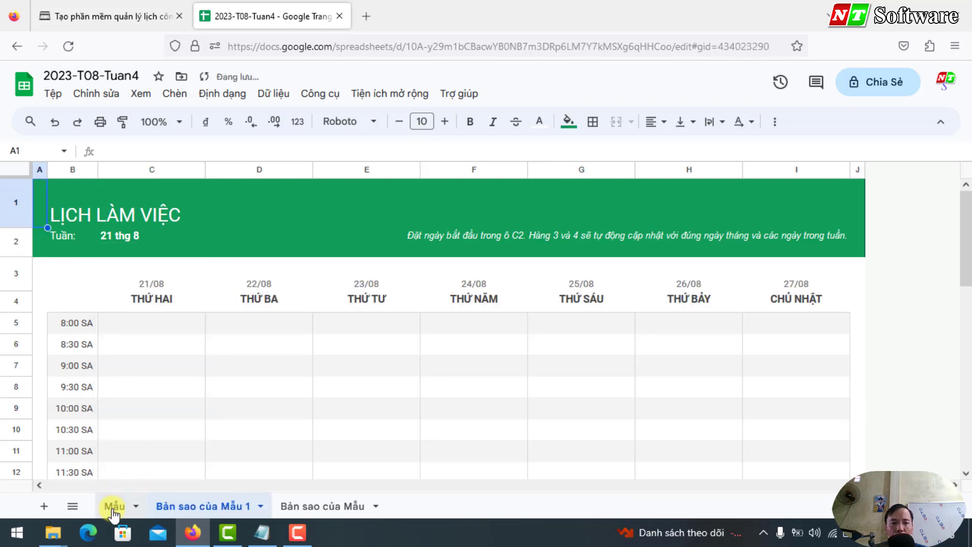
right_click(115, 506)
left_click(136, 285)
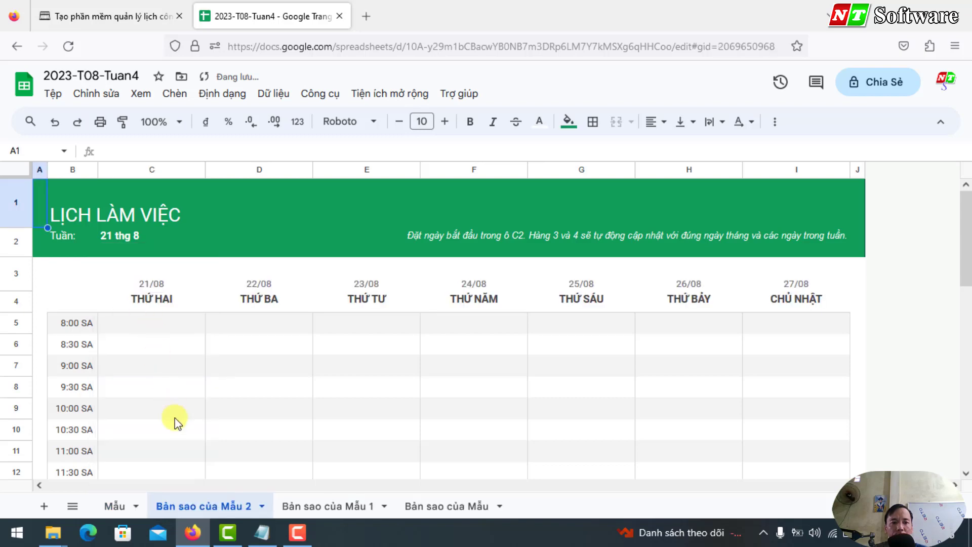
Step: Respell the first employee's name in the Notepad list, then return to the spreadsheet
left_click(261, 532)
double_click(218, 218)
type("Van")
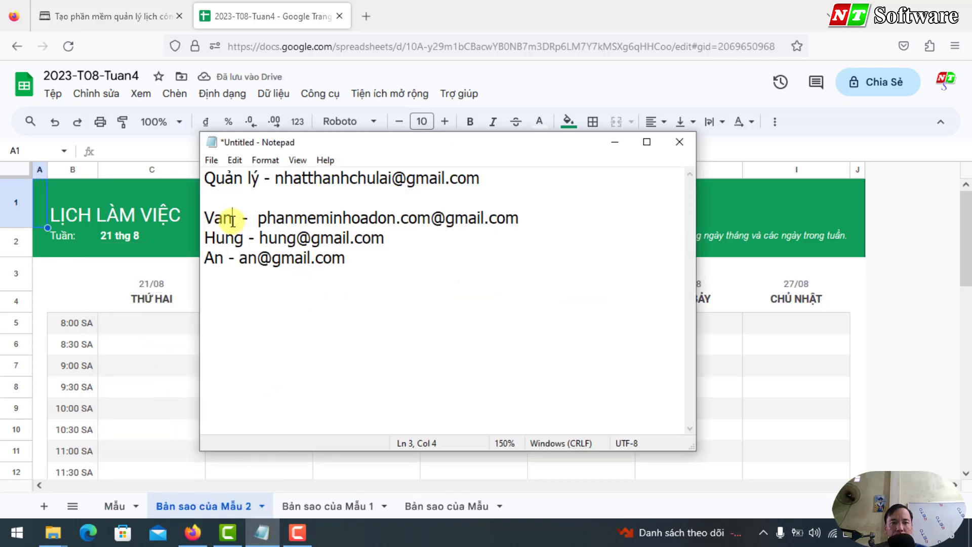
left_click(225, 239)
left_click(215, 258)
Step: Rename the three 'Bản sao của Mẫu' copies with the three employees' names
left_click(201, 507)
double_click(201, 507)
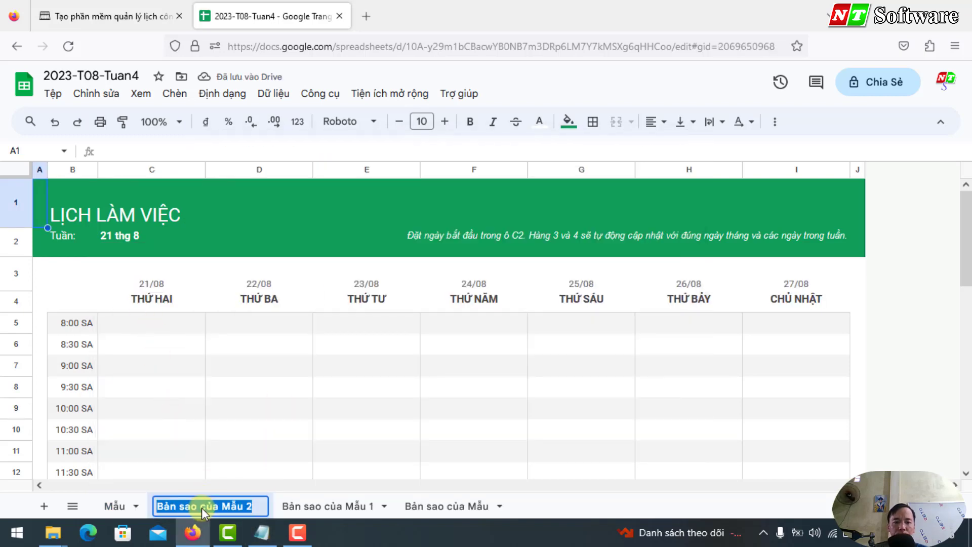
type("Vân")
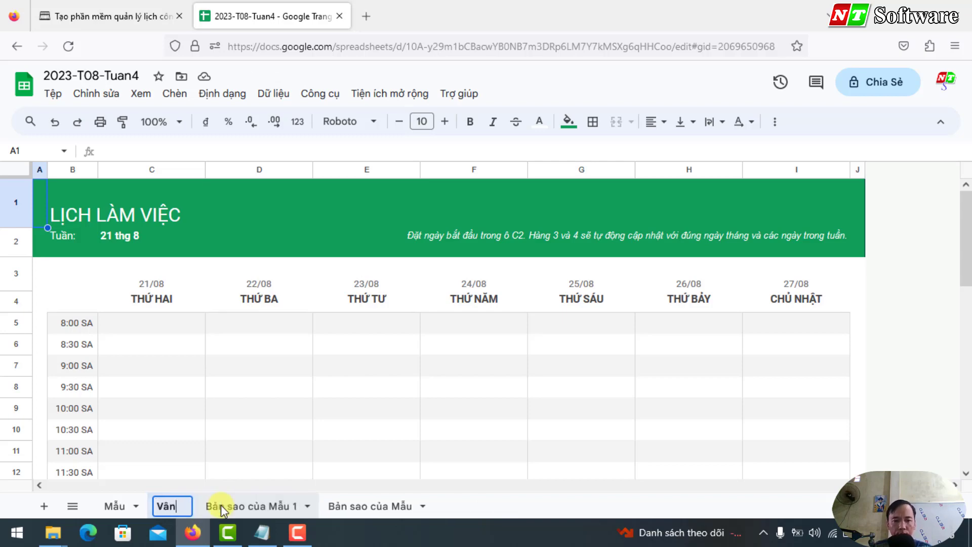
double_click(221, 506)
type("Hưng")
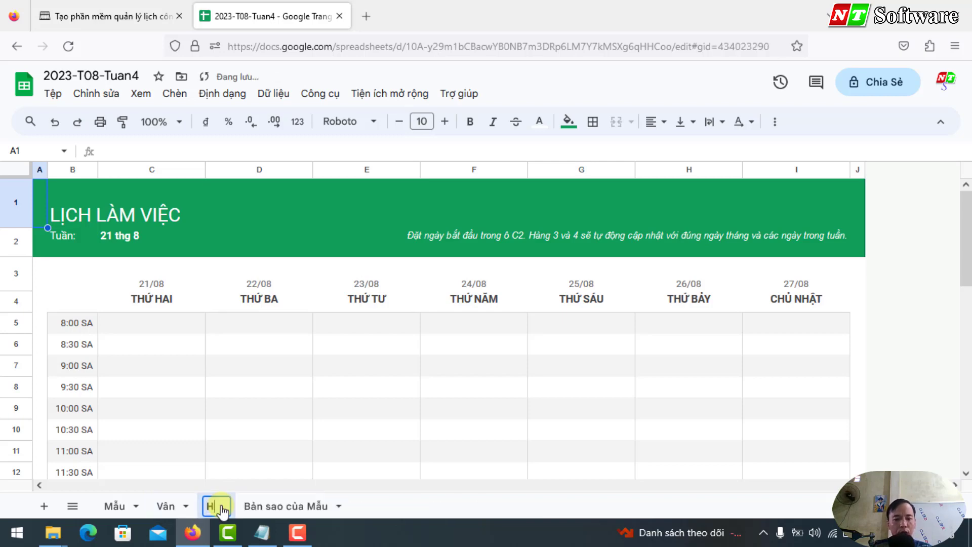
double_click(275, 505)
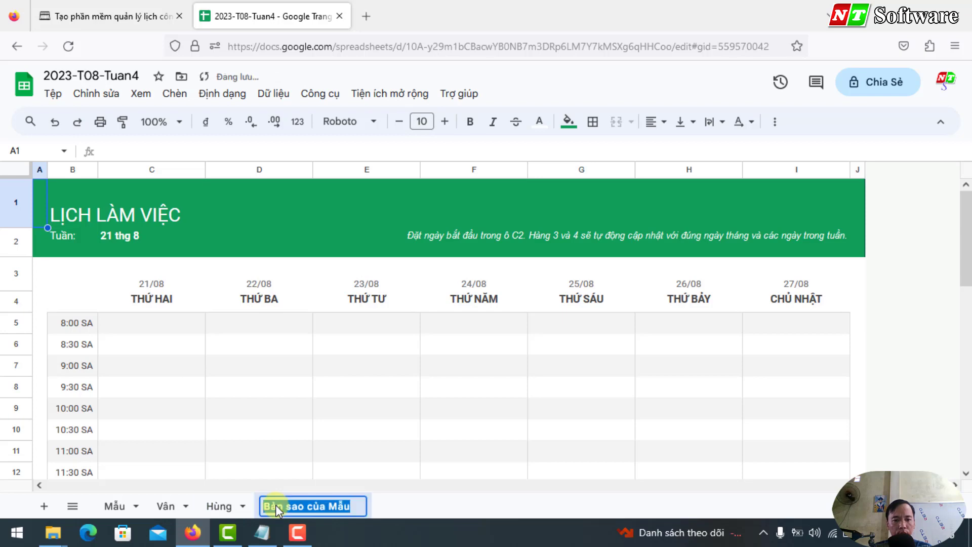
type("An")
left_click(62, 286)
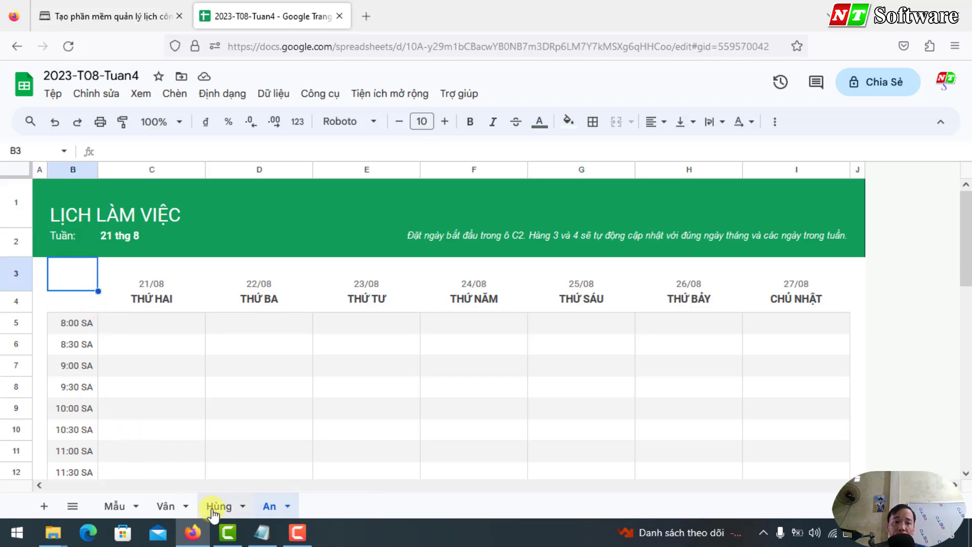
Step: Check each renamed employee sheet and open the spreadsheet's sharing settings
left_click(166, 506)
left_click(219, 505)
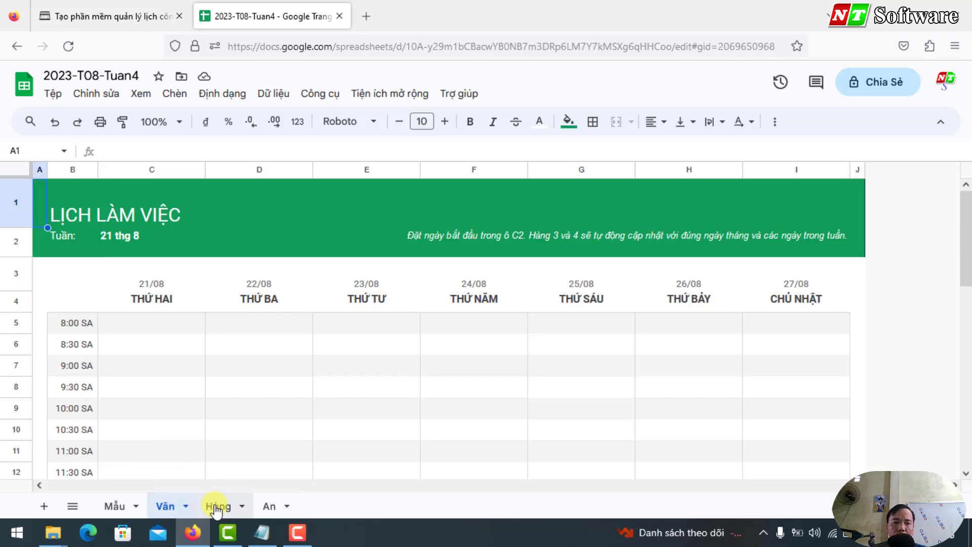
left_click(263, 506)
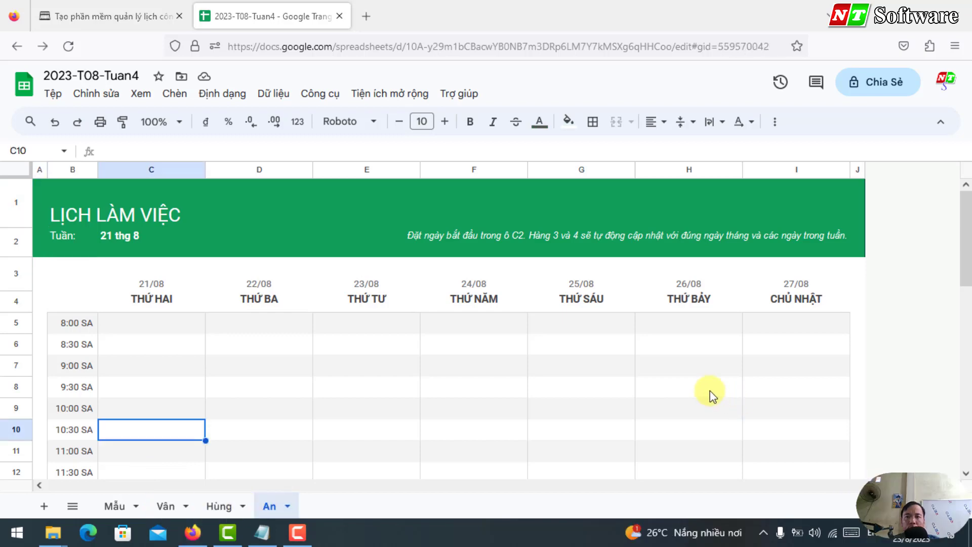
left_click(883, 82)
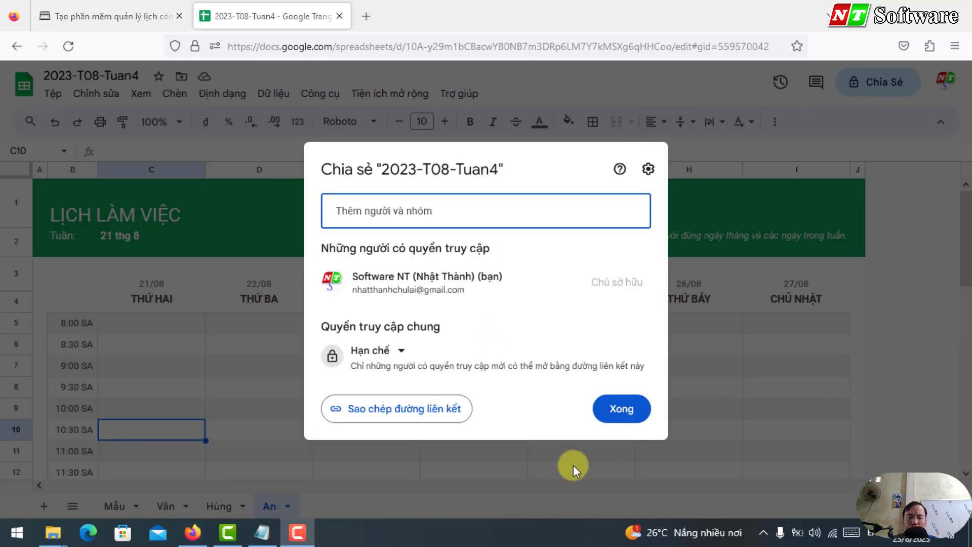
Step: Copy the first employee's e-mail address from the Notepad staff list
left_click(407, 202)
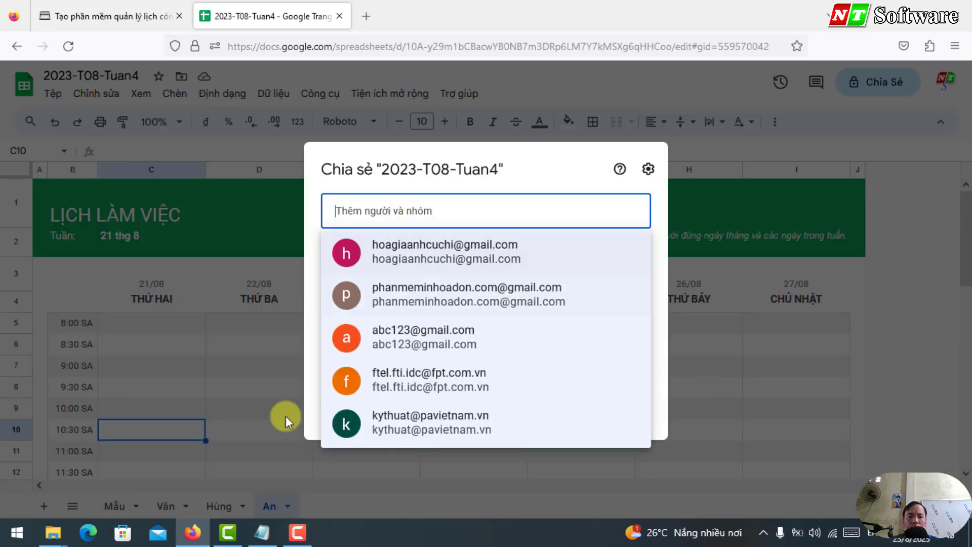
left_click(262, 532)
left_click(680, 157)
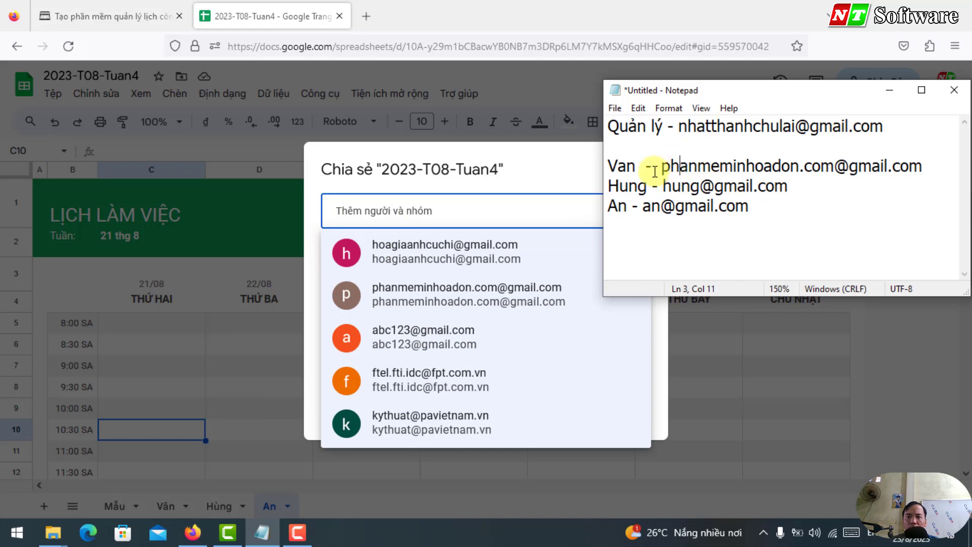
left_click_drag(660, 167, 923, 166)
right_click(785, 165)
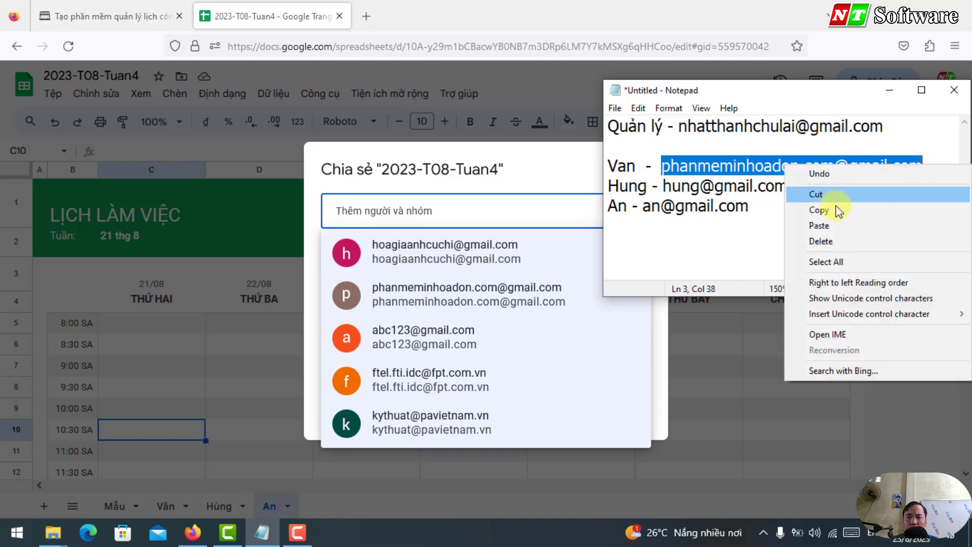
left_click(801, 210)
Step: Paste the address into 'Thêm người và nhóm' and add it as a recipient
left_click(465, 203)
right_click(404, 205)
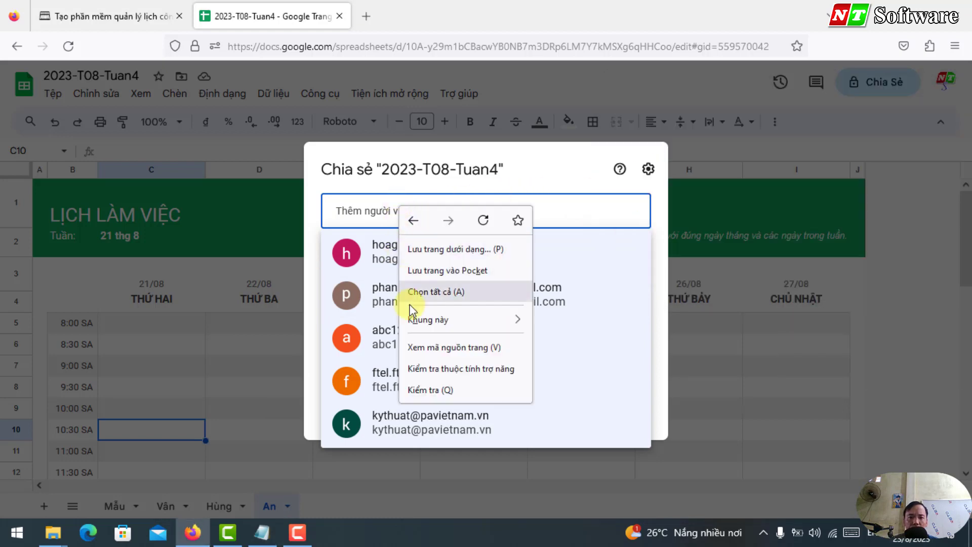
key("Escape")
right_click(342, 211)
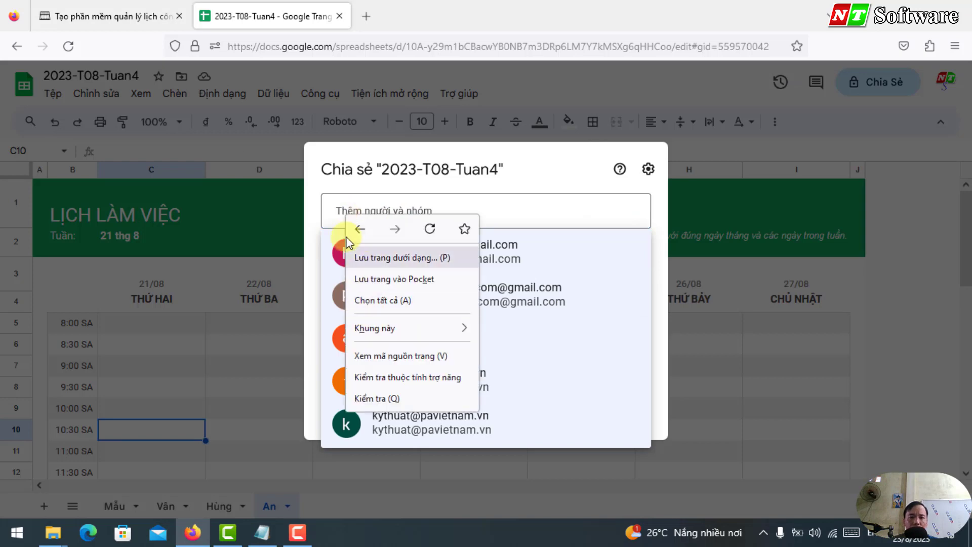
left_click(341, 215)
left_click(311, 252)
left_click(363, 216)
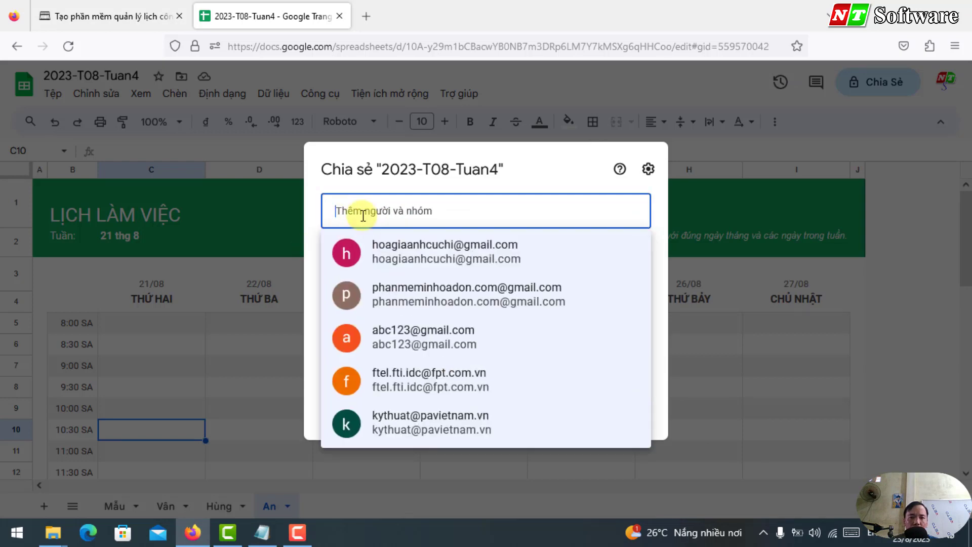
key("Down")
key("Down")
key("Return")
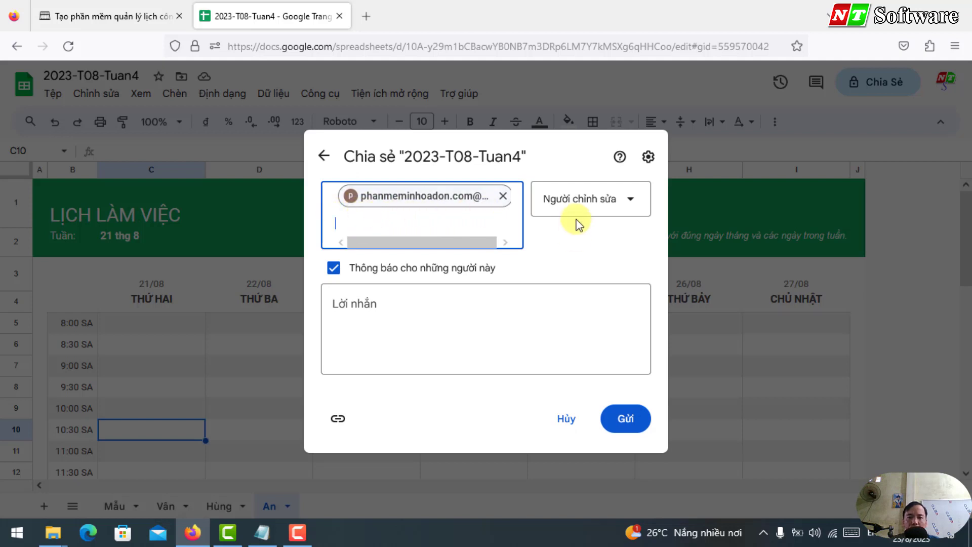
Step: Try Người xem, restore Người chỉnh sửa, and write 'Vui lòng cập nhật lịch làm việc mới'
left_click(589, 210)
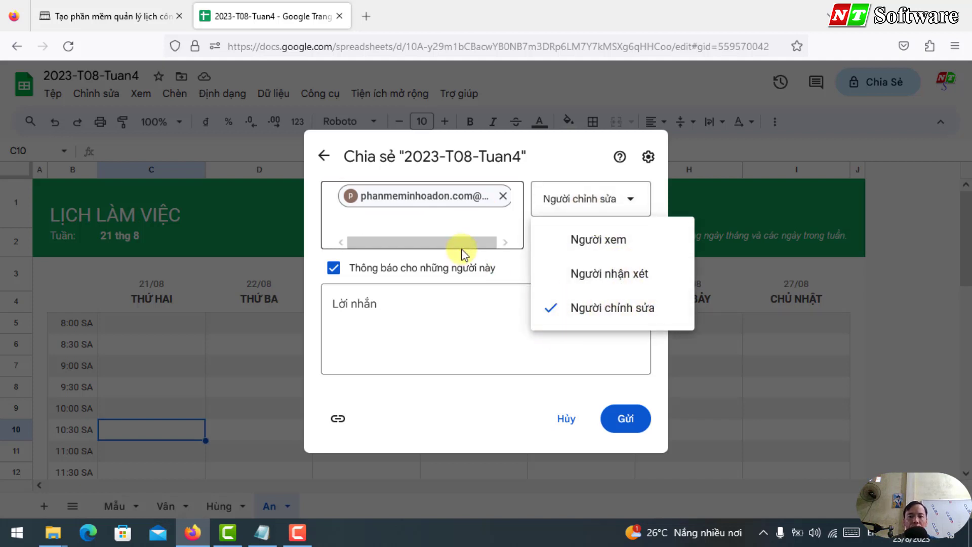
left_click(613, 243)
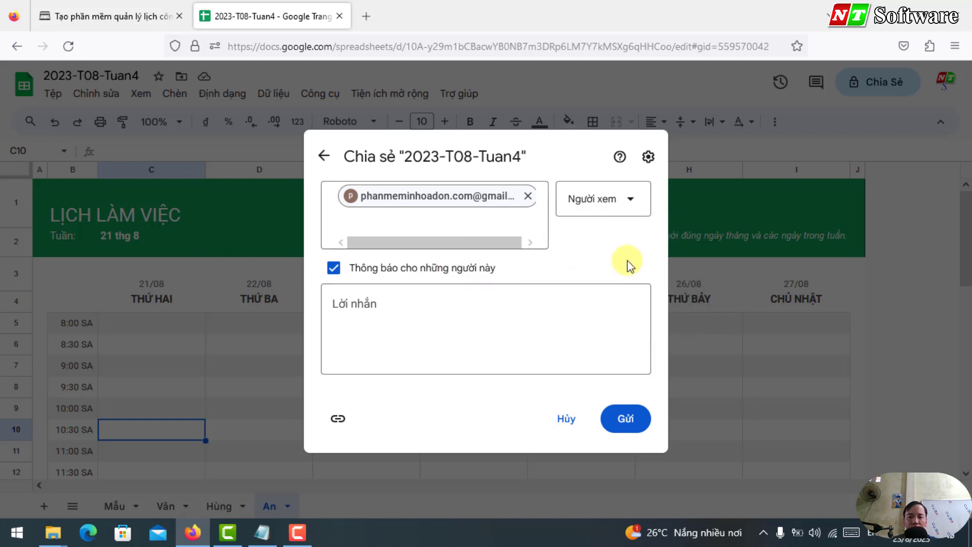
left_click(627, 203)
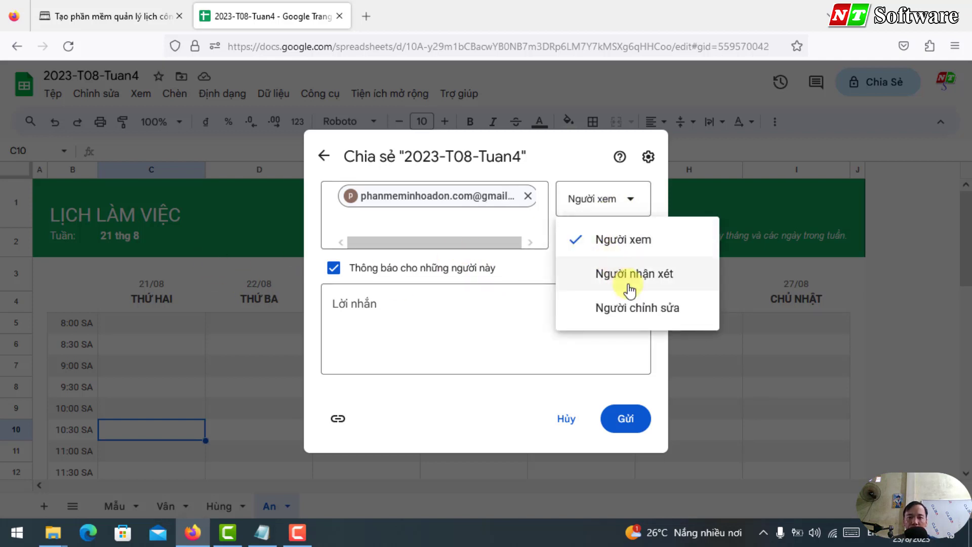
left_click(637, 310)
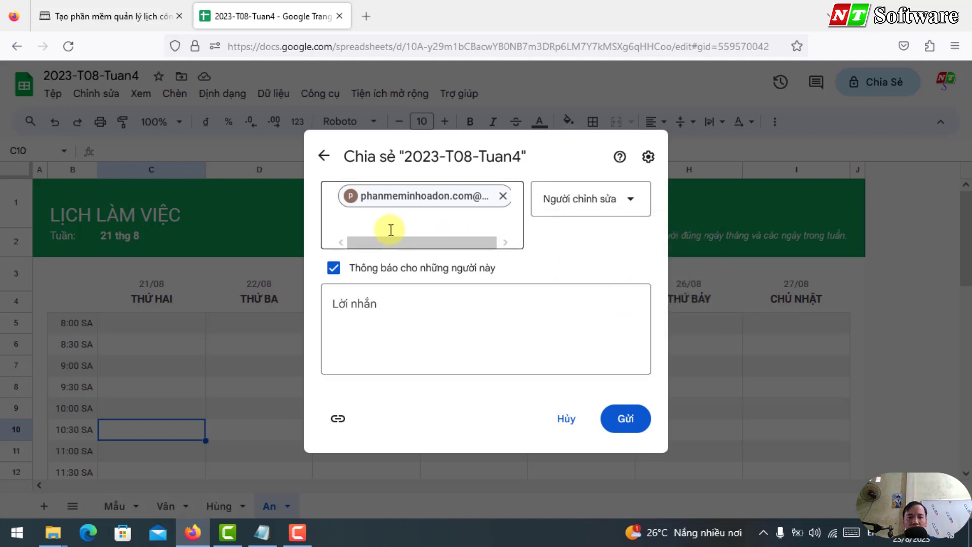
mouse_move(441, 199)
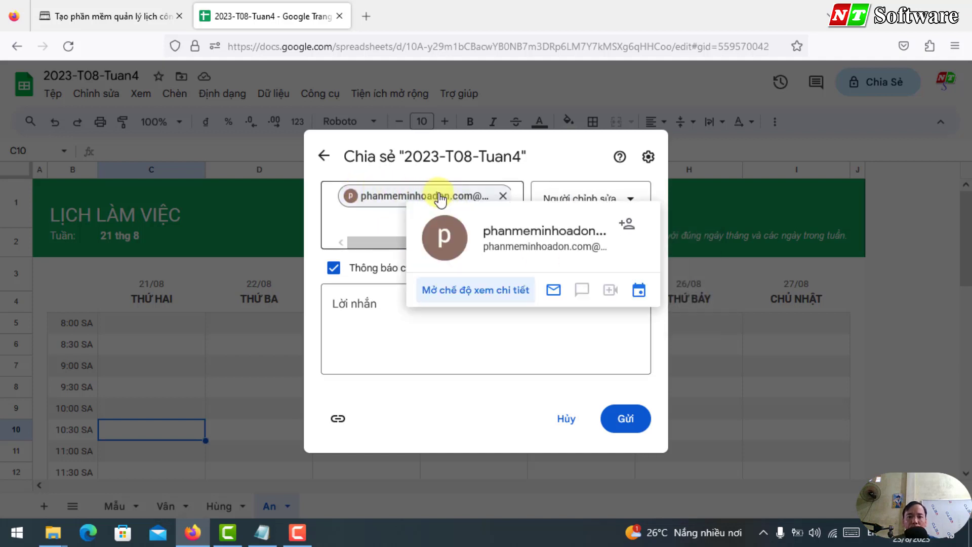
left_click(383, 324)
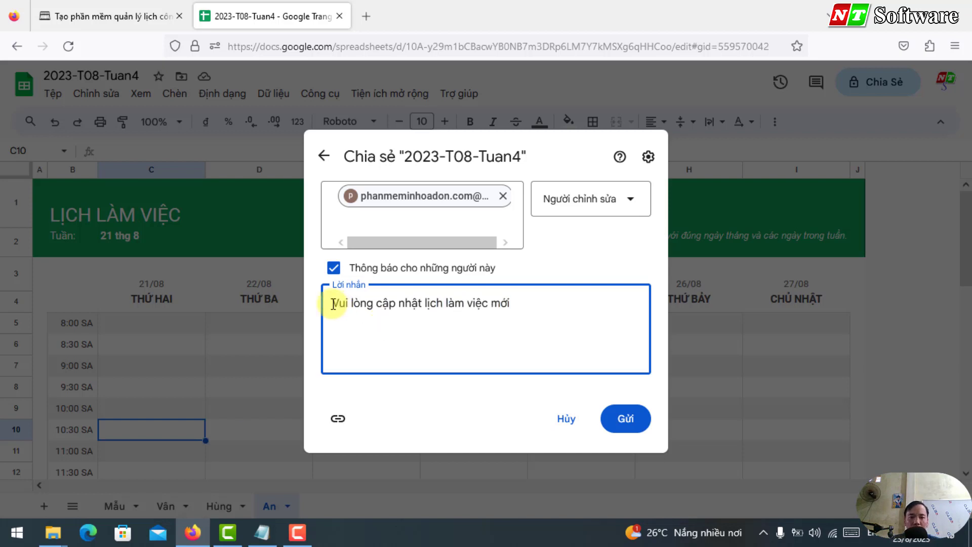
left_click_drag(330, 303, 547, 314)
left_click(546, 315)
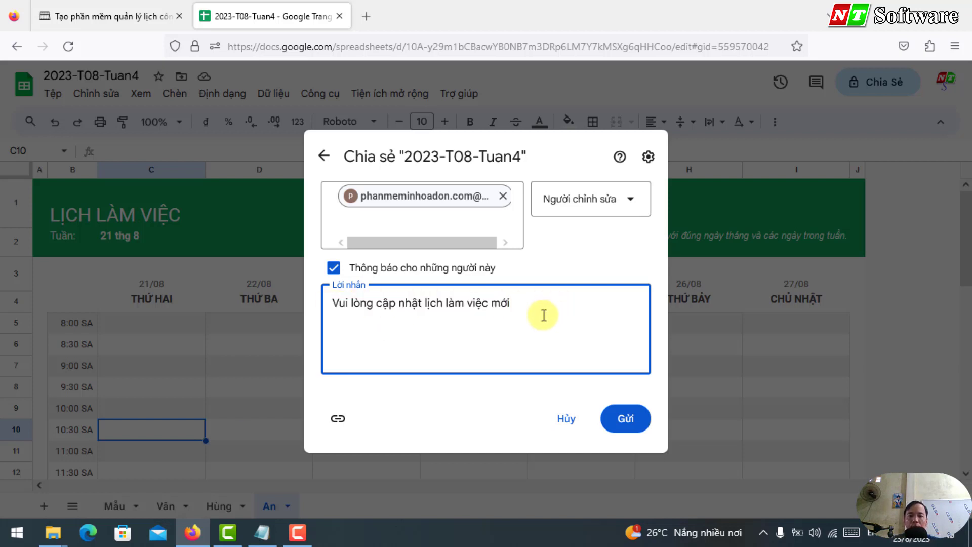
Step: Send the invitation, then copy the spreadsheet's share link with Sao chép đường liên kết
left_click(627, 426)
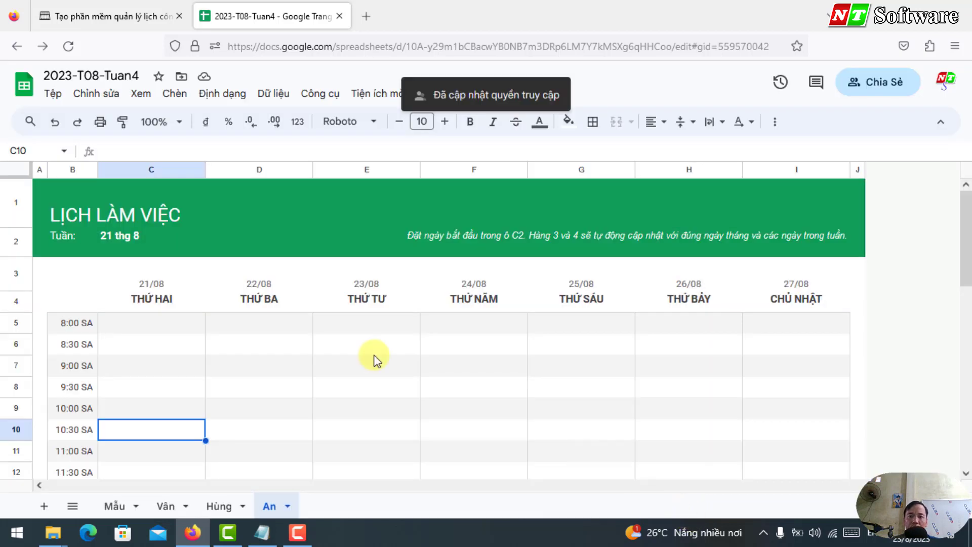
left_click(262, 533)
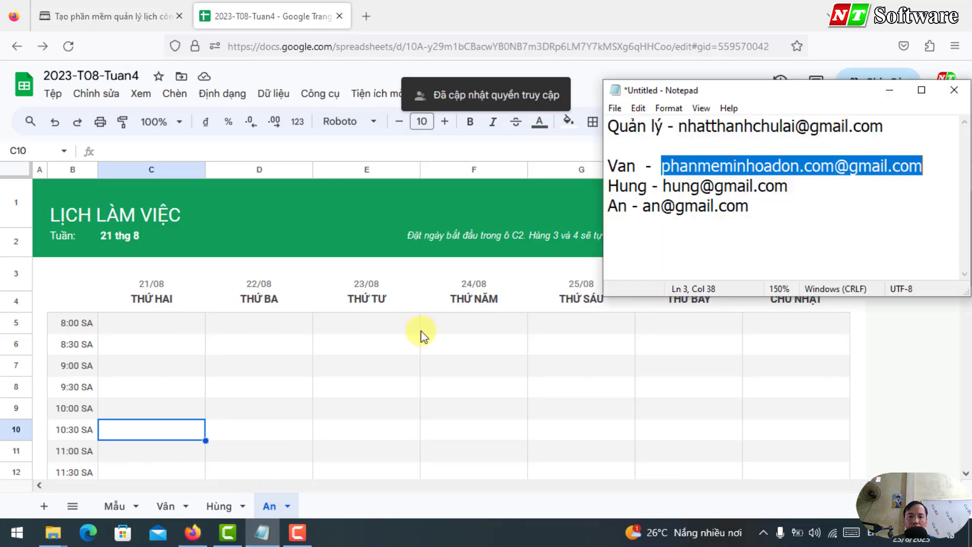
left_click(284, 330)
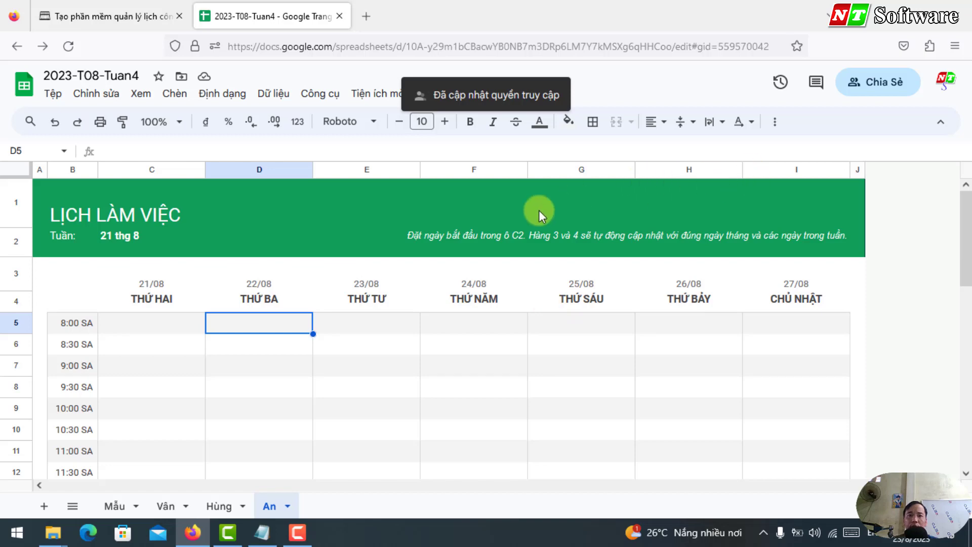
left_click(878, 87)
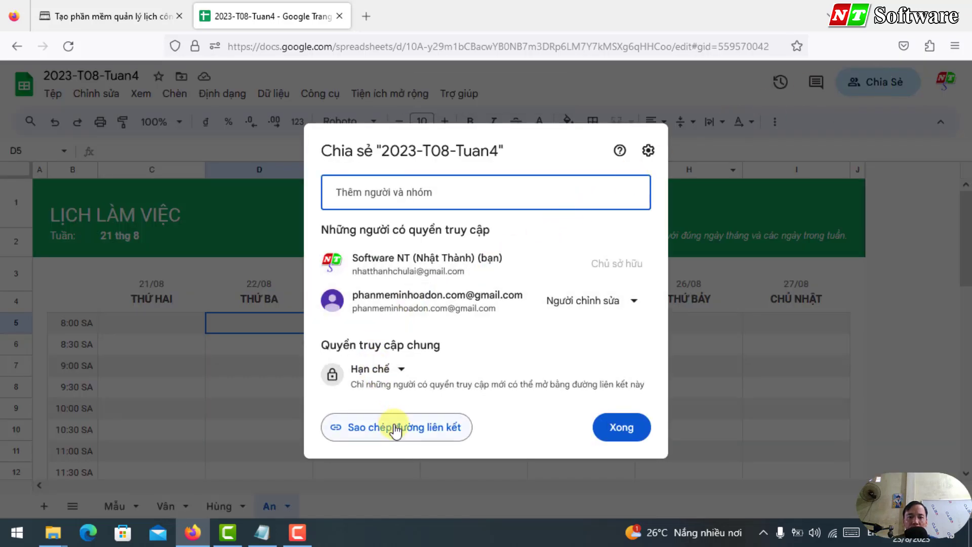
left_click(396, 429)
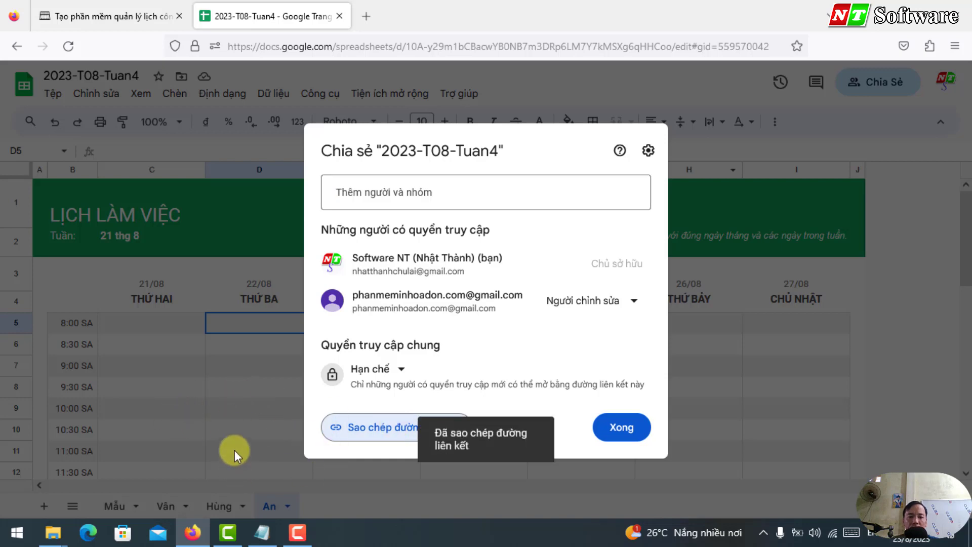
key("Escape")
Step: Paste the share link into Notepad below the staff e-mails and widen the window
left_click(262, 527)
left_click(823, 201)
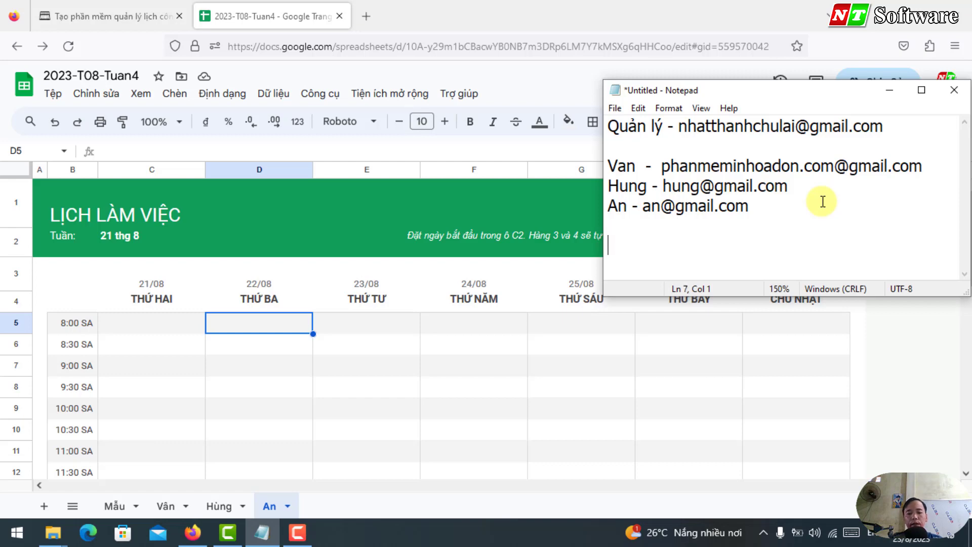
key("ctrl+v")
key("Up")
key("Up")
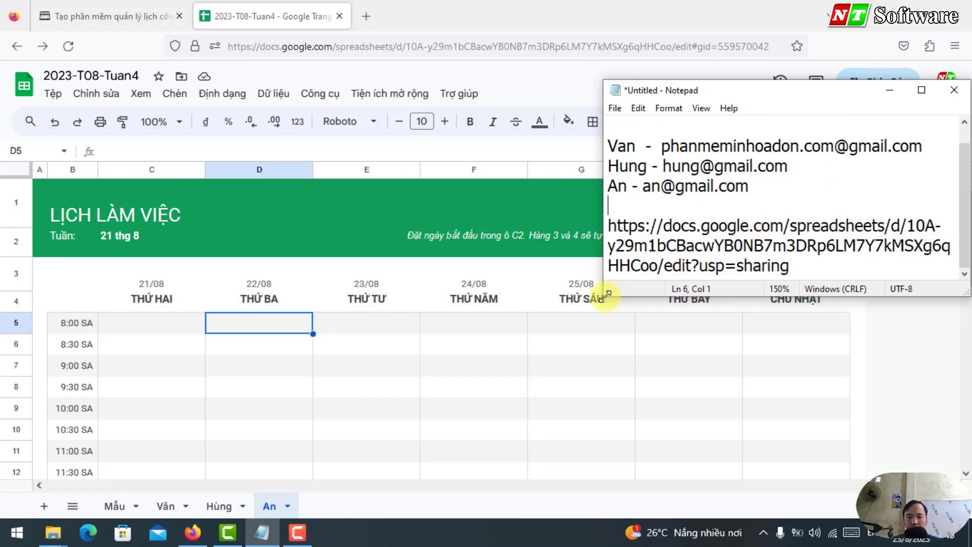
left_click_drag(602, 299, 121, 324)
left_click_drag(226, 276, 105, 236)
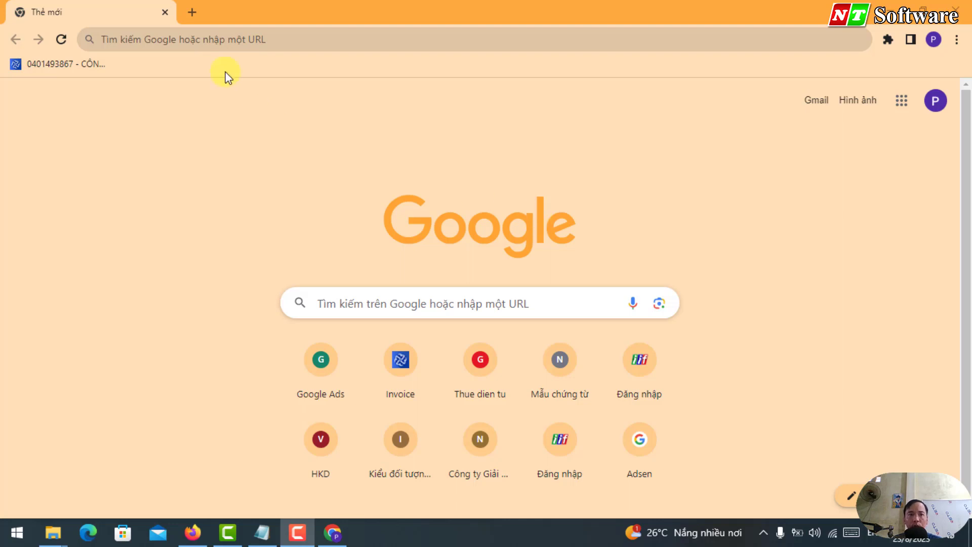
Step: Open the pasted share link in the new Chrome tab and select C10 on the first employee's sheet
left_click(171, 43)
key("ctrl+v")
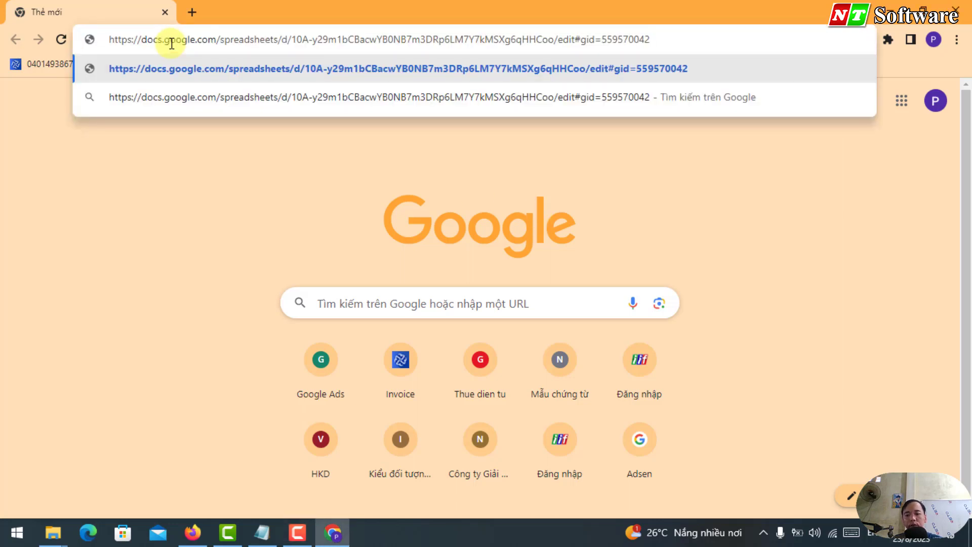
key("Return")
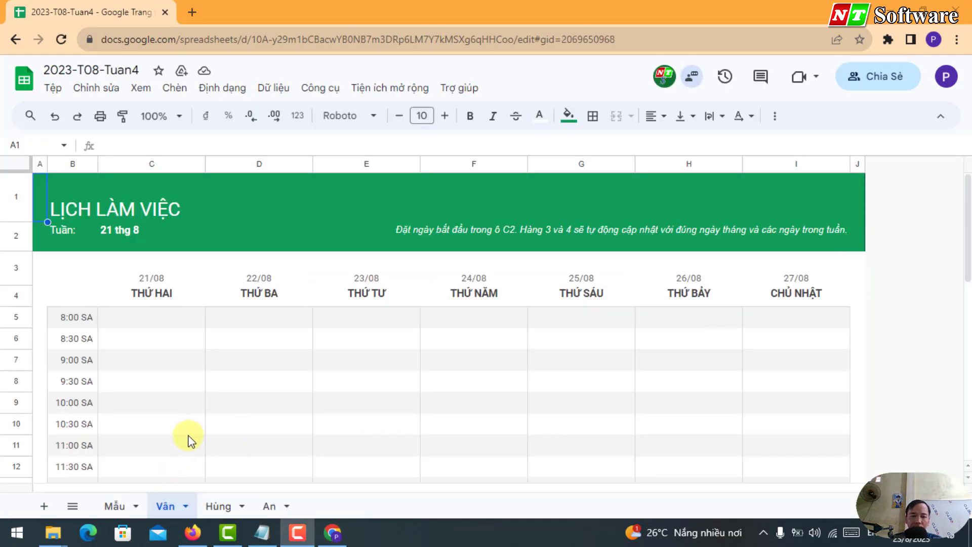
left_click(170, 426)
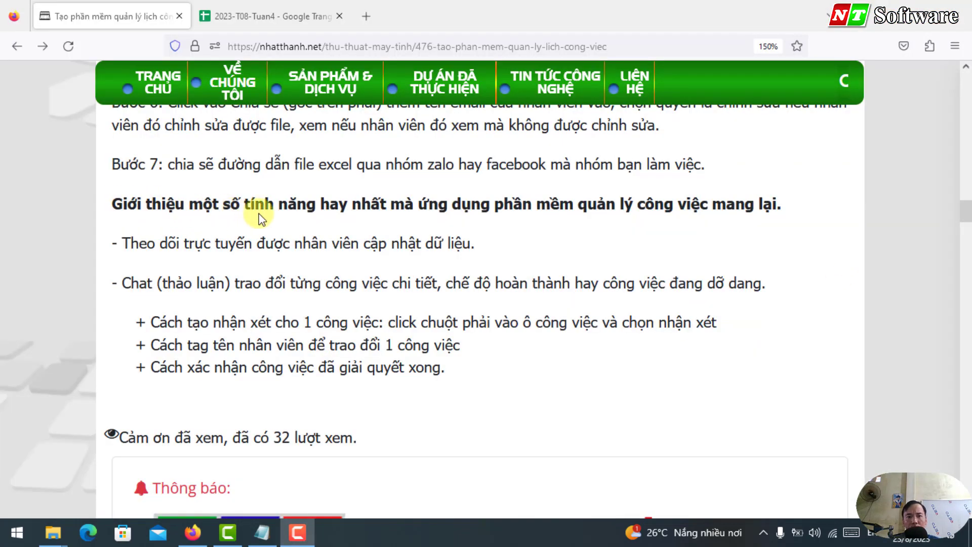
Step: Highlight the article's bold key-features heading and its 'Theo dõi trực tuyến' staff-update tracking line
left_click_drag(405, 205, 677, 204)
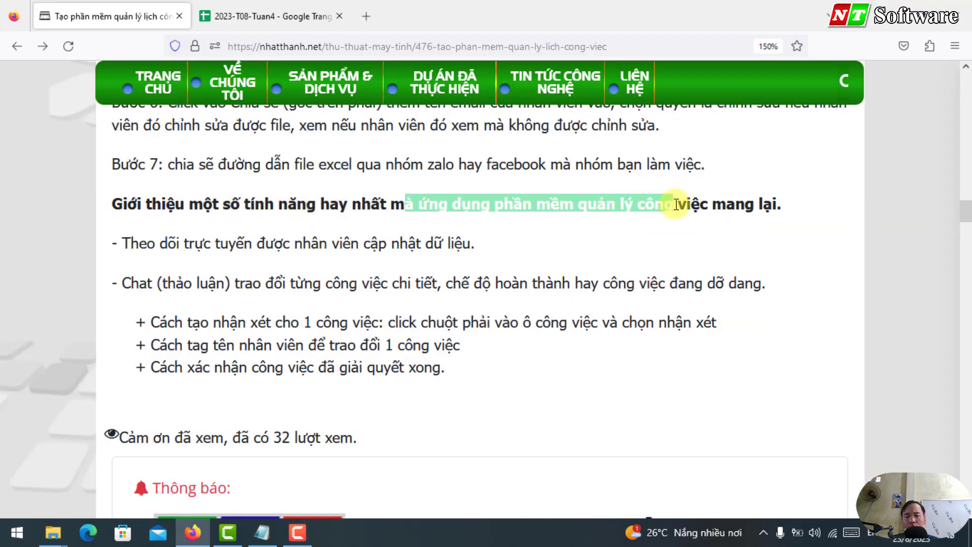
triple_click(143, 220)
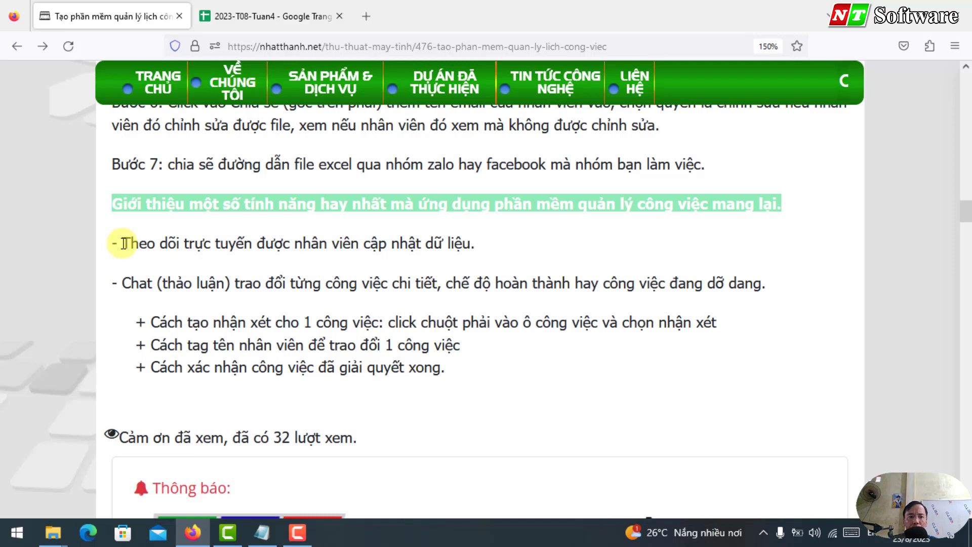
left_click_drag(123, 243, 527, 248)
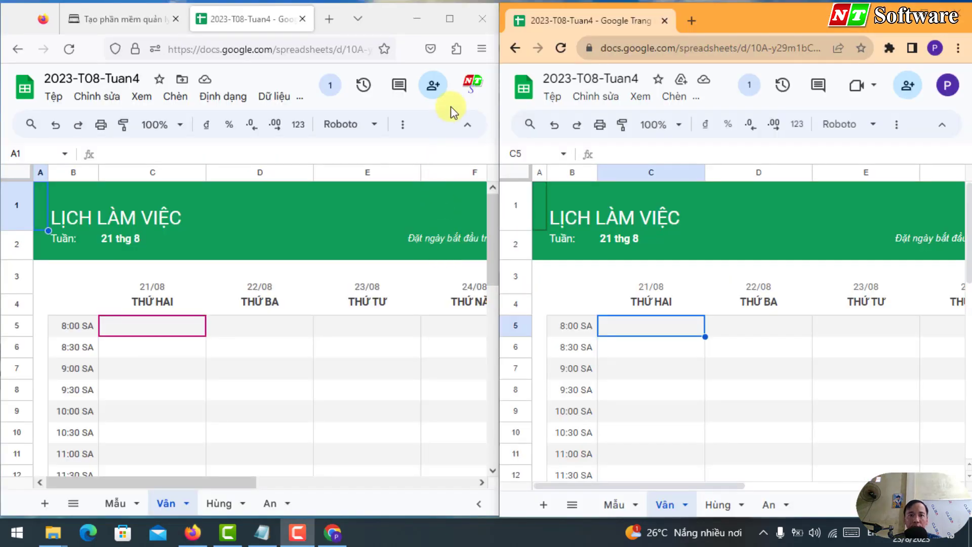
Step: From the employee's window, enter the test value 12344 in cell C10 and confirm it syncs
left_click_drag(501, 99, 500, 99)
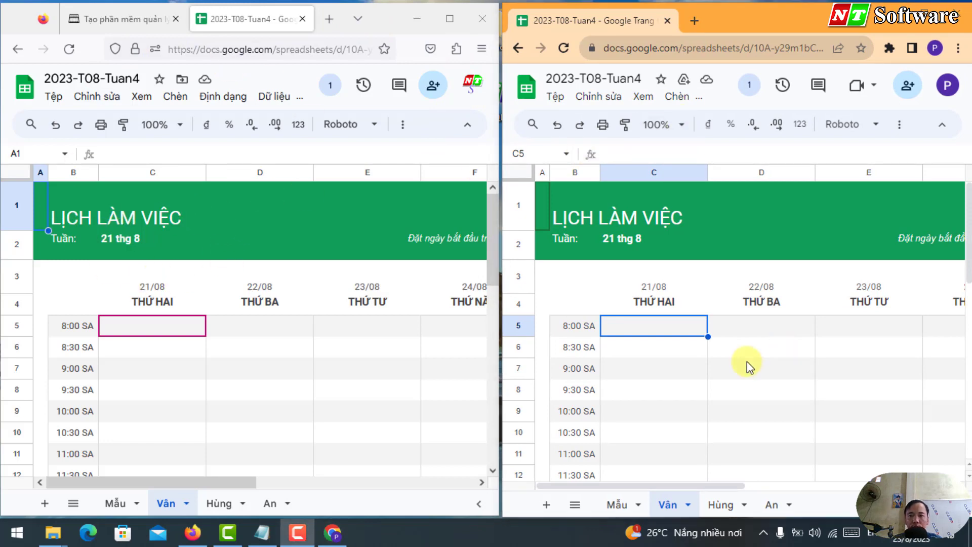
key("Down")
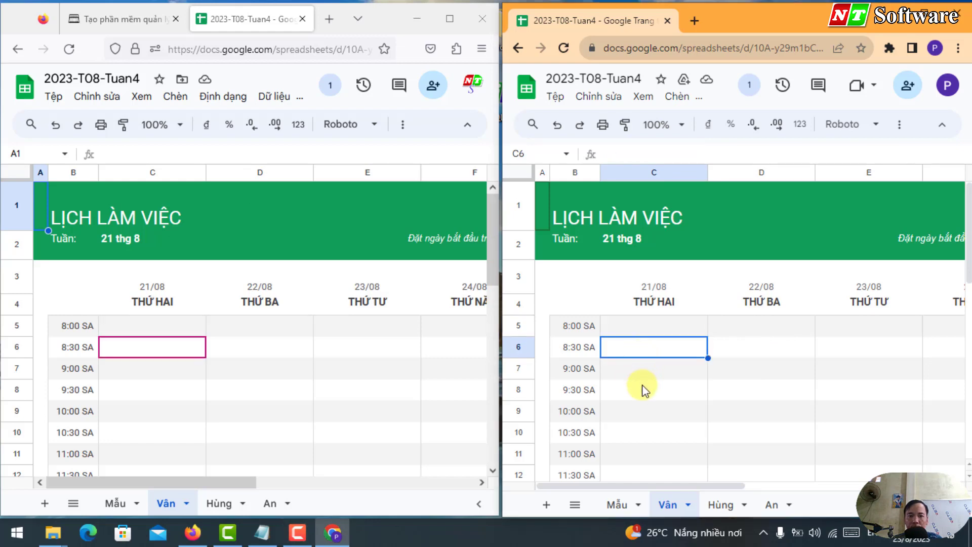
key("Down")
left_click(640, 405)
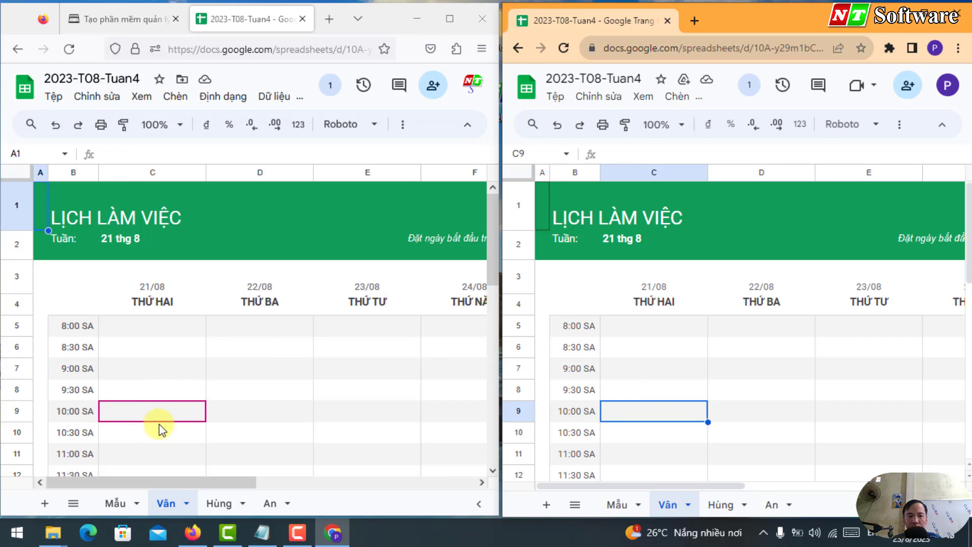
left_click(645, 453)
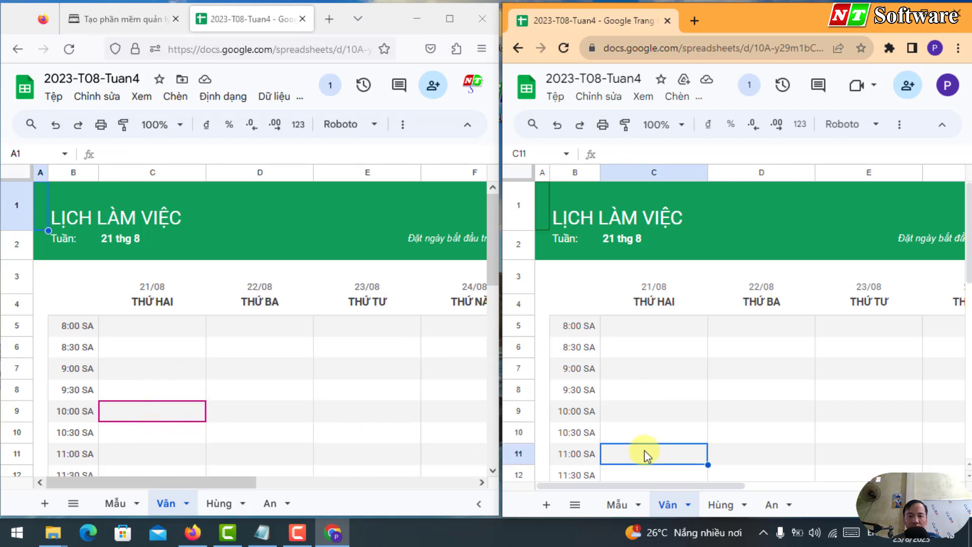
left_click(645, 374)
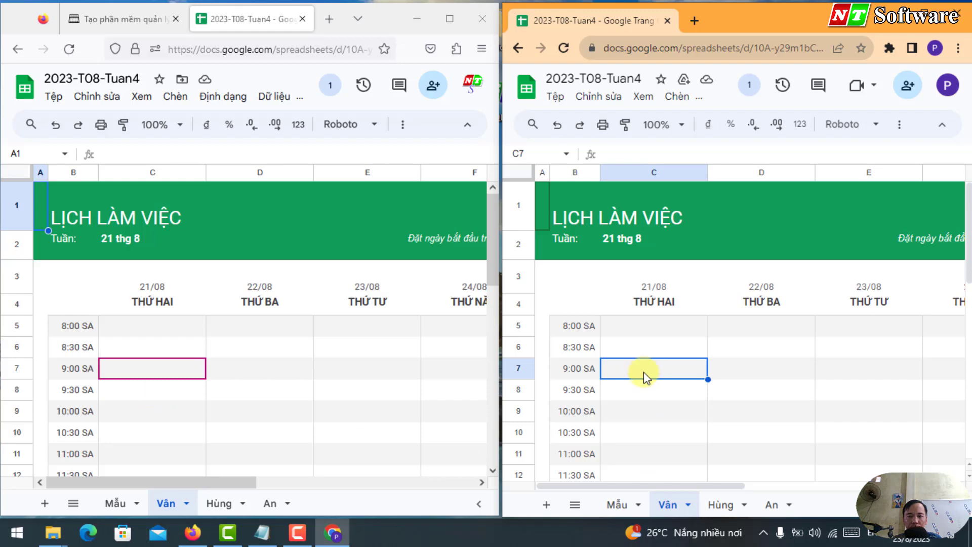
left_click(634, 408)
left_click(634, 433)
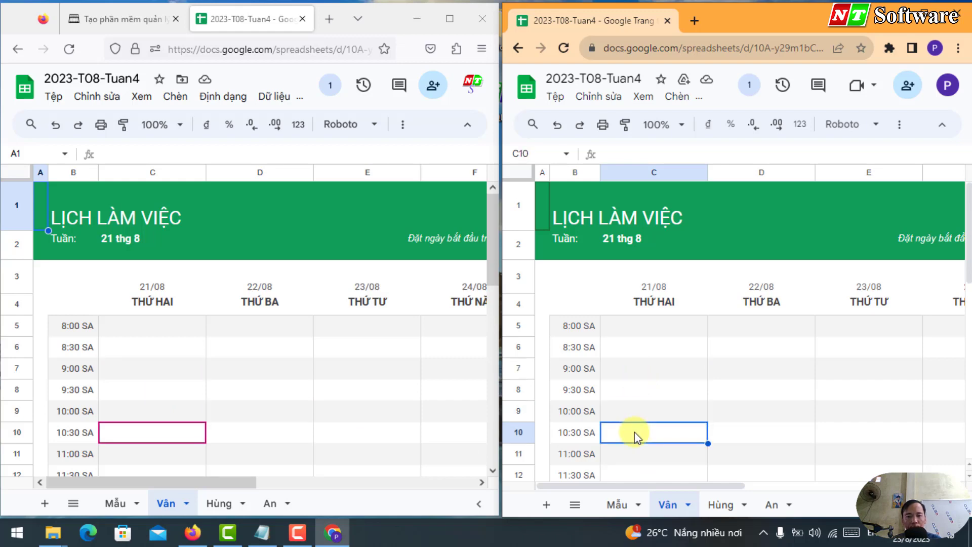
type("12344")
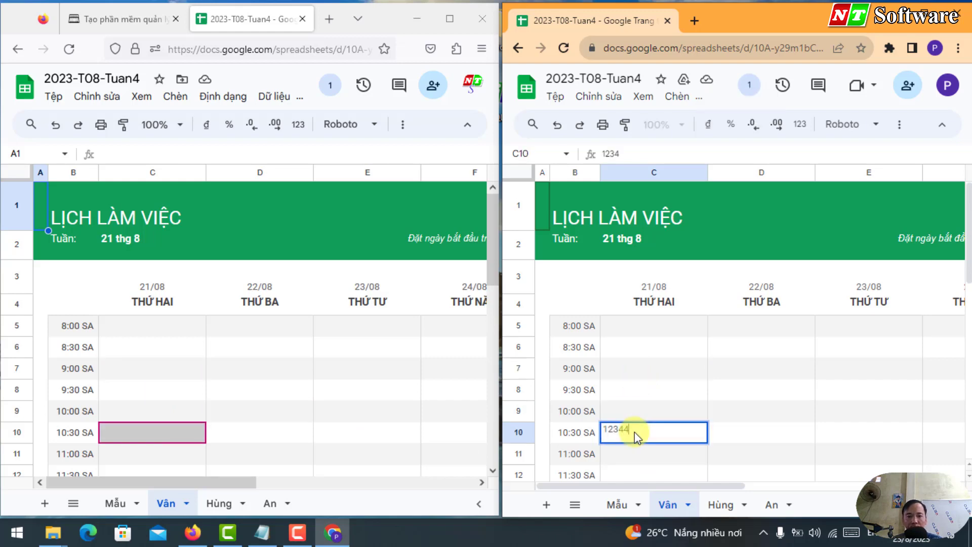
left_click(642, 392)
left_click(645, 435)
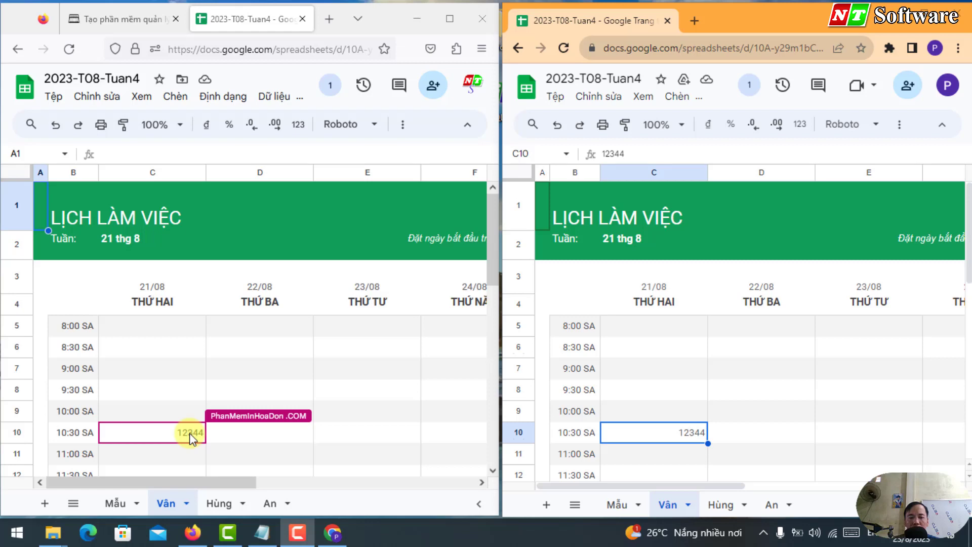
left_click(953, 91)
left_click(823, 372)
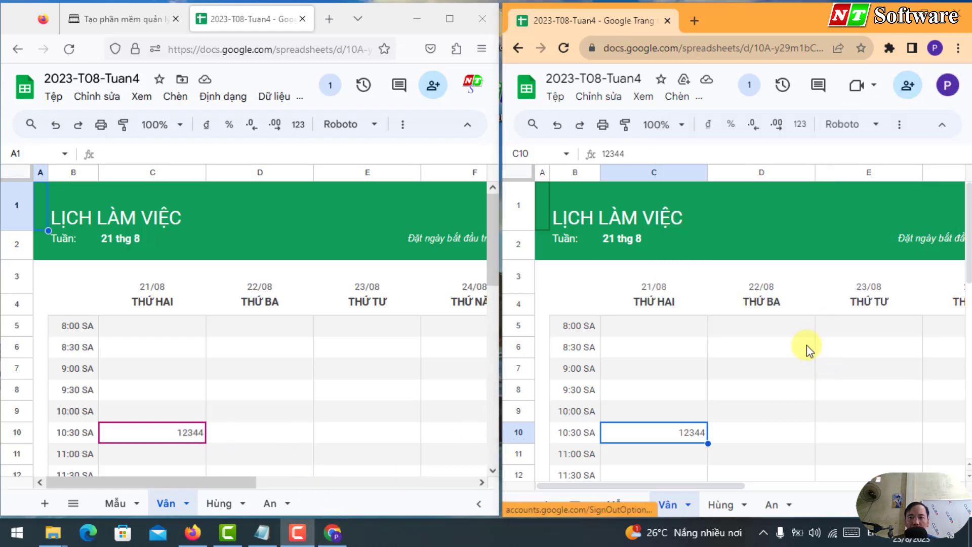
left_click(947, 85)
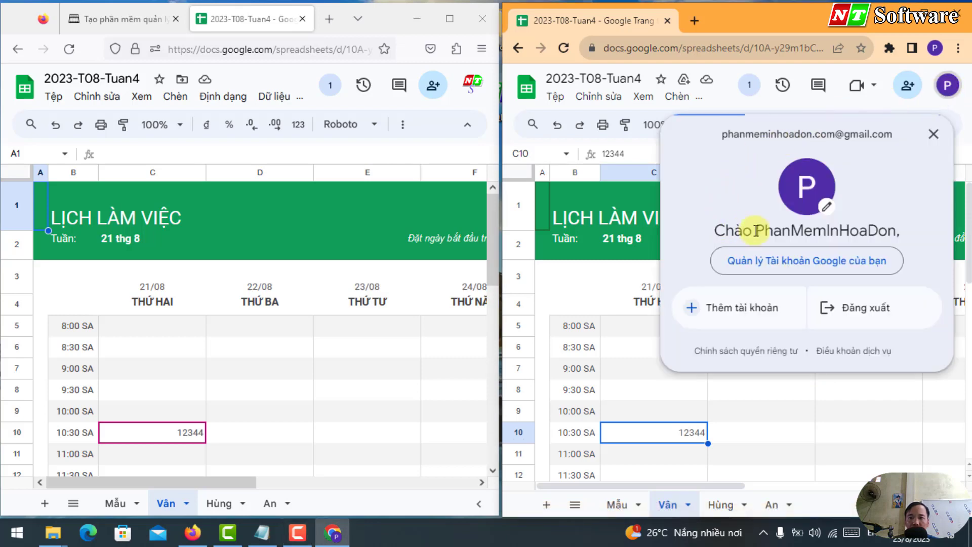
left_click_drag(756, 231, 896, 231)
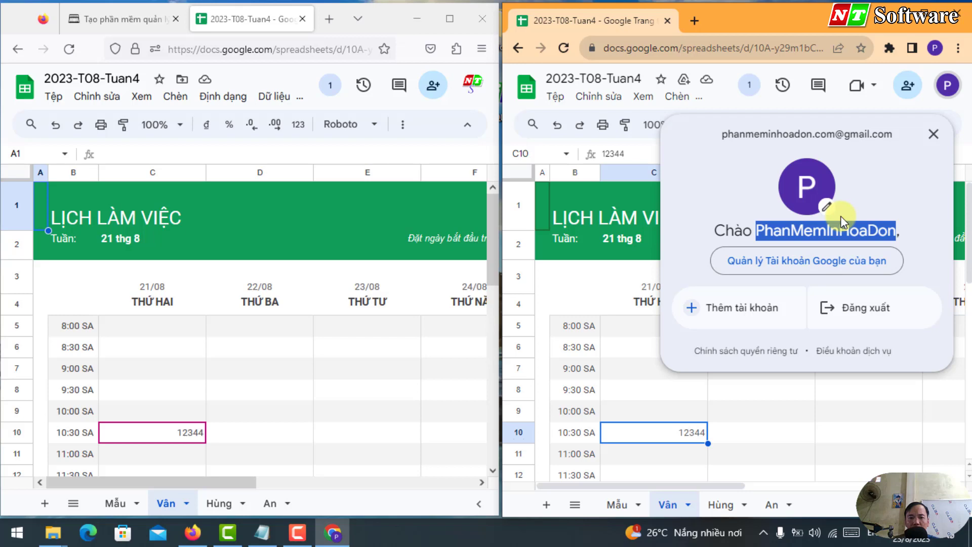
left_click(191, 432)
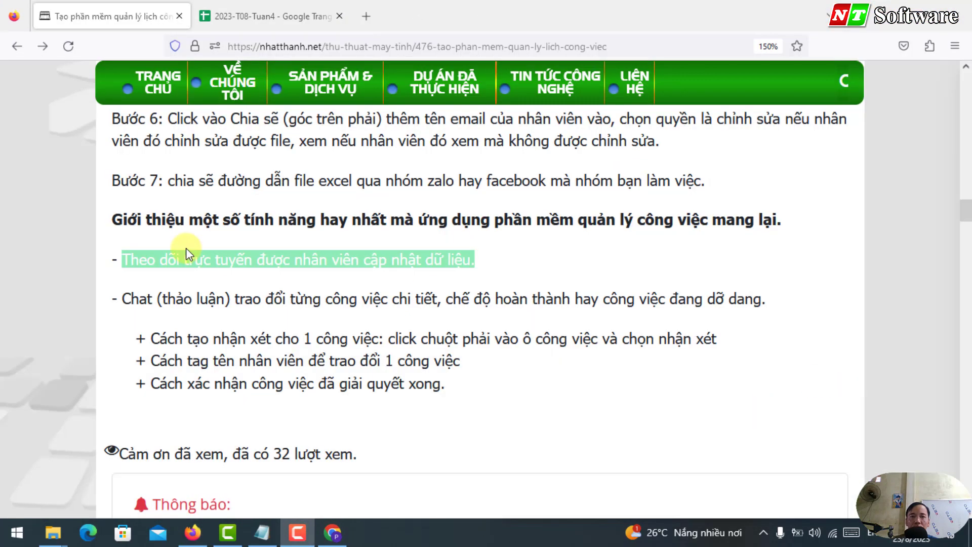
left_click_drag(118, 260, 469, 249)
Step: Highlight the article's 'Chat (thảo luận)' line, then go back to the Vân sheet at cell C5
left_click(445, 257)
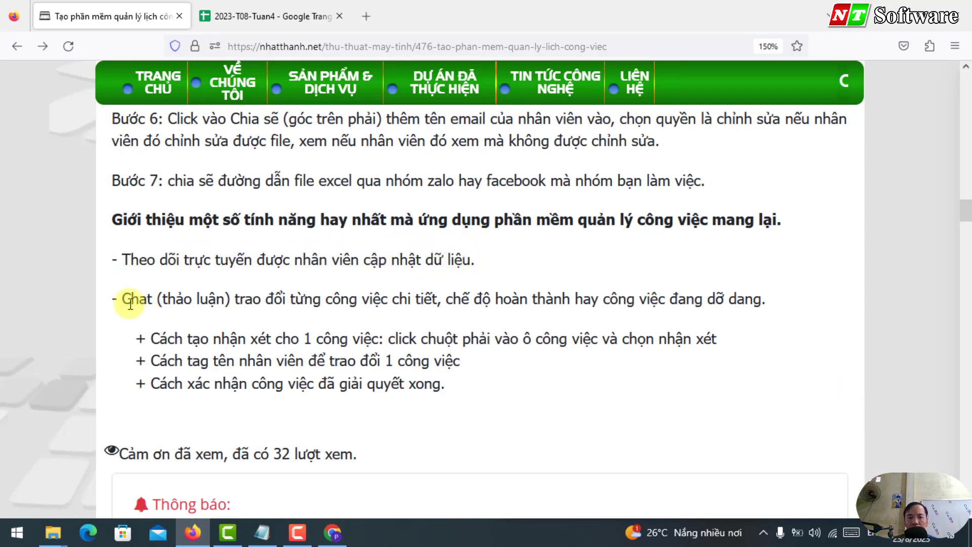
left_click_drag(131, 299, 613, 296)
triple_click(613, 298)
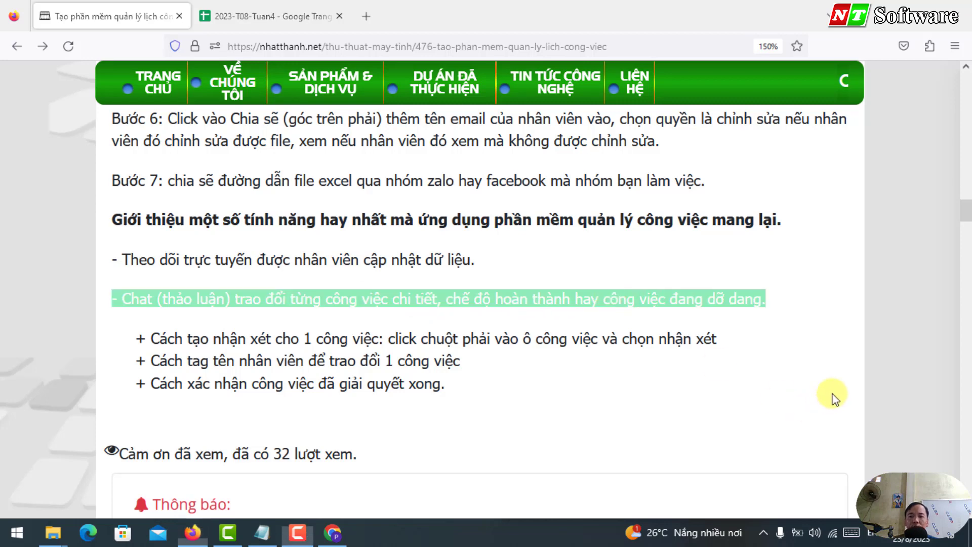
key("alt+Tab")
left_click(154, 318)
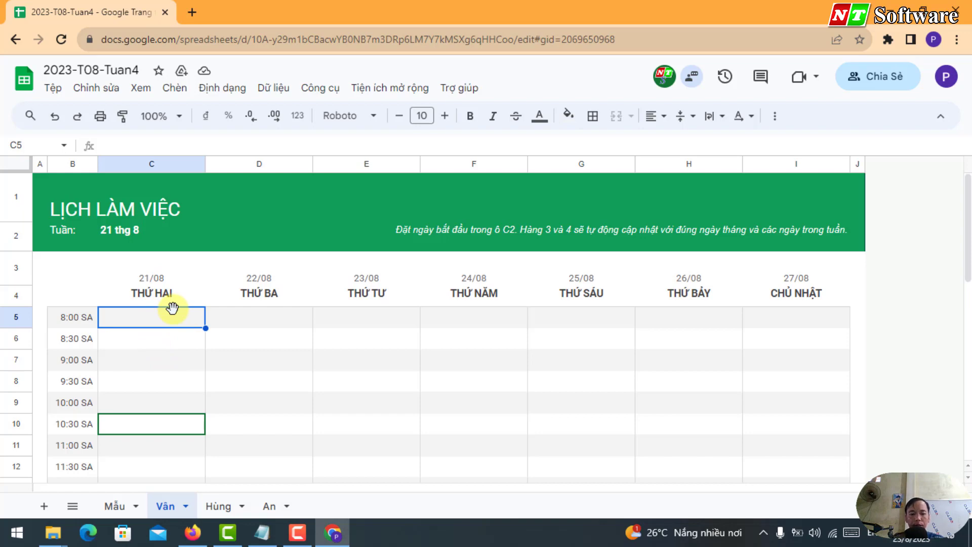
Step: Enter Chuẩn bị hồ sơ, Đi gặp khách hàng and Ký hợp đồng in Monday's 8:00, 9:00 and 10:00 slots
type("Chuẩn bị hồ sơ")
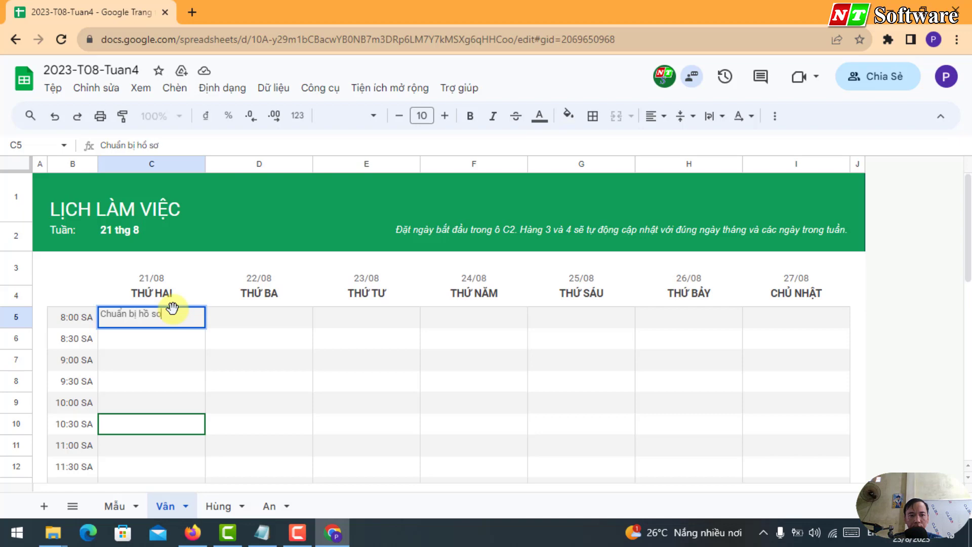
key("Return")
key("Return")
type("Đ")
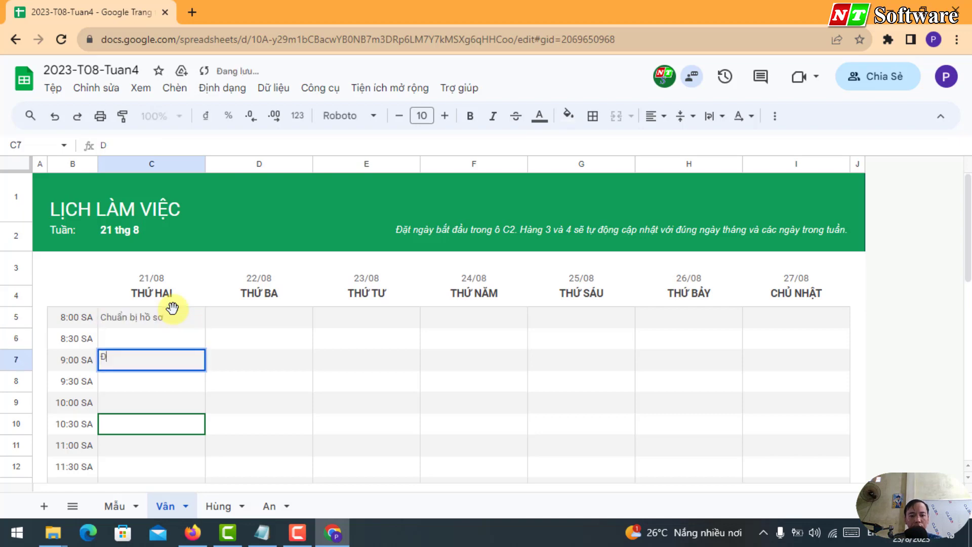
type("i gặp khách han")
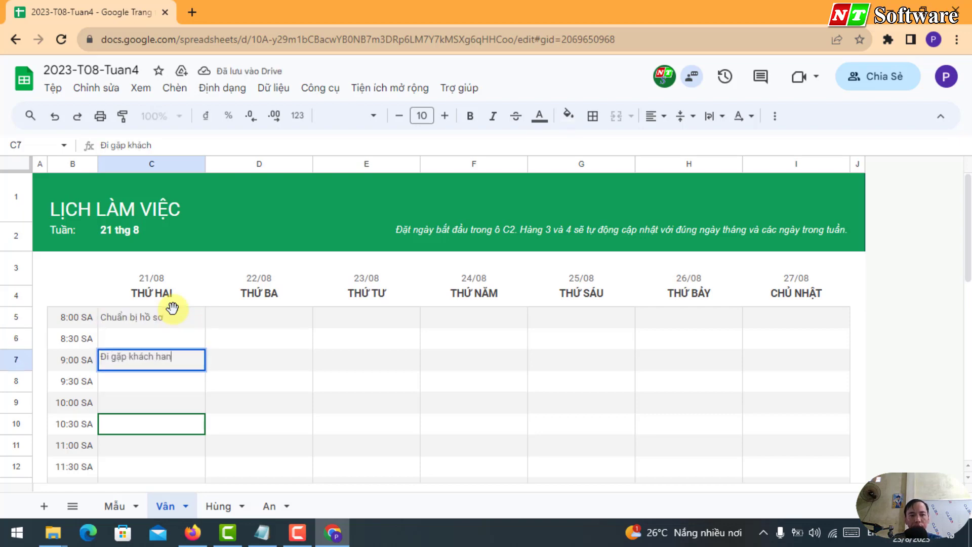
key("Return")
key("Return")
key("Return")
key("Return")
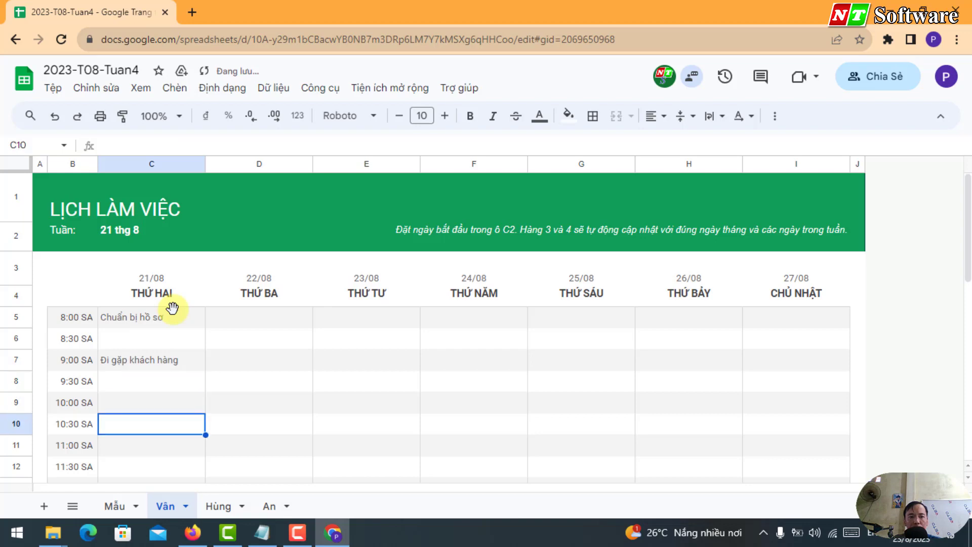
left_click(104, 402)
type("Ký h")
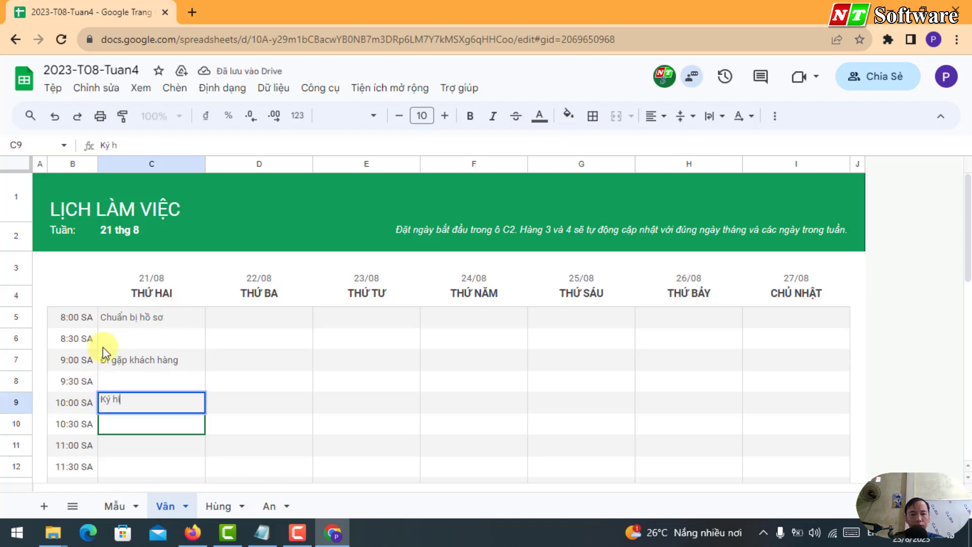
type("ợp đồng")
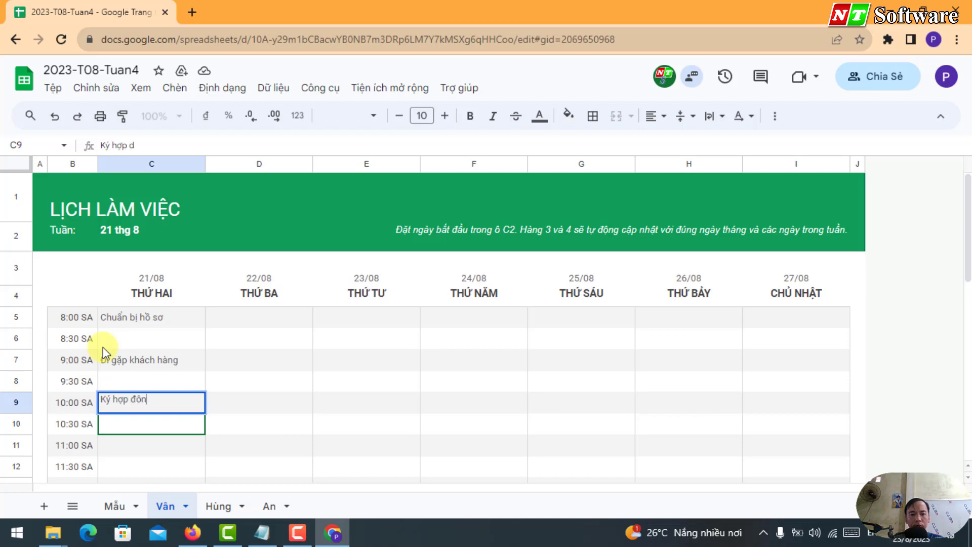
left_click(419, 124)
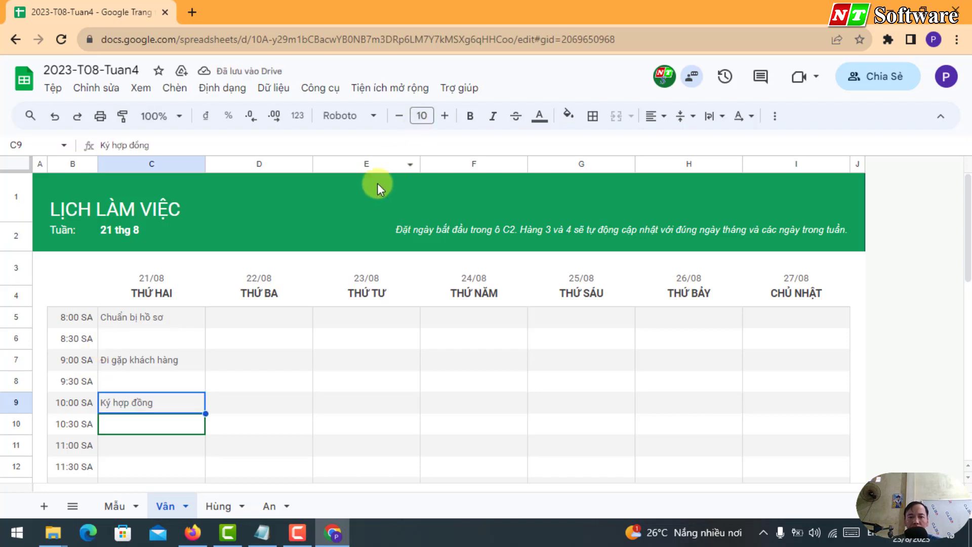
left_click(192, 532)
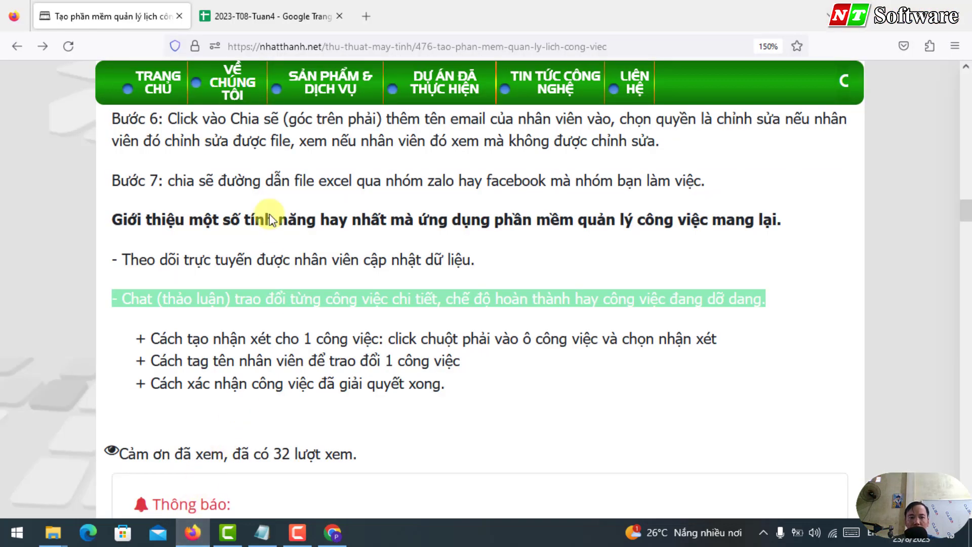
Step: Bring up the schedule in the Firefox window and check the three synced Monday task cells
left_click(273, 17)
left_click(133, 345)
left_click(130, 324)
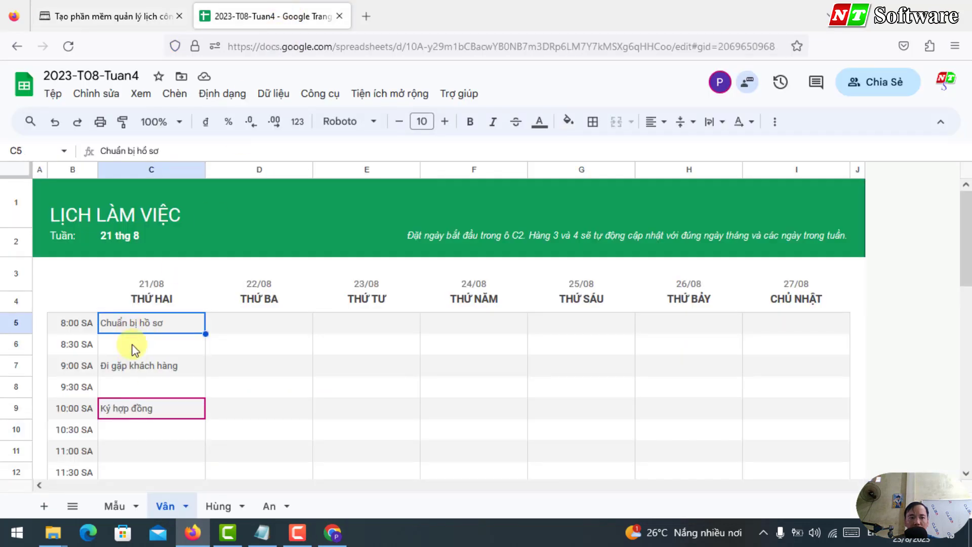
left_click(132, 365)
left_click(131, 408)
left_click(152, 300)
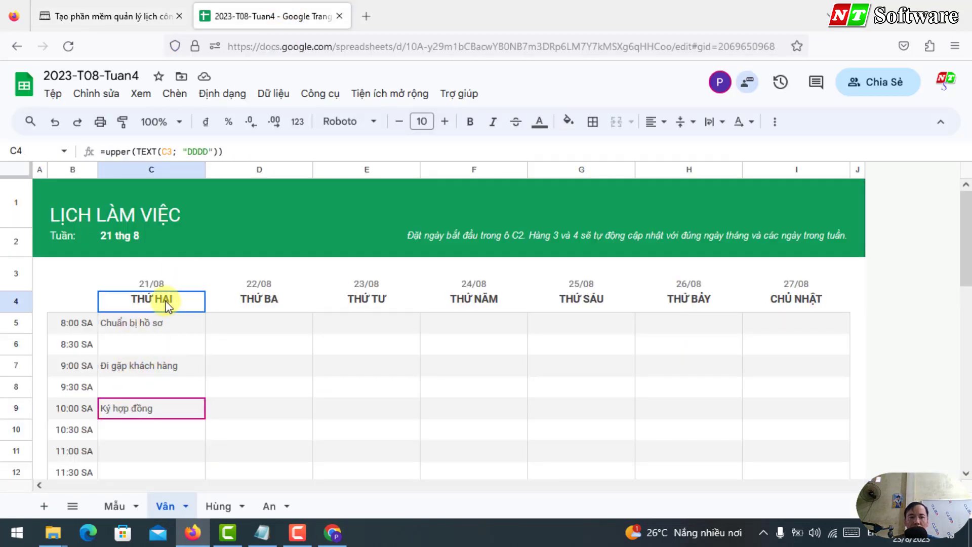
left_click(154, 326)
left_click(147, 367)
left_click(147, 408)
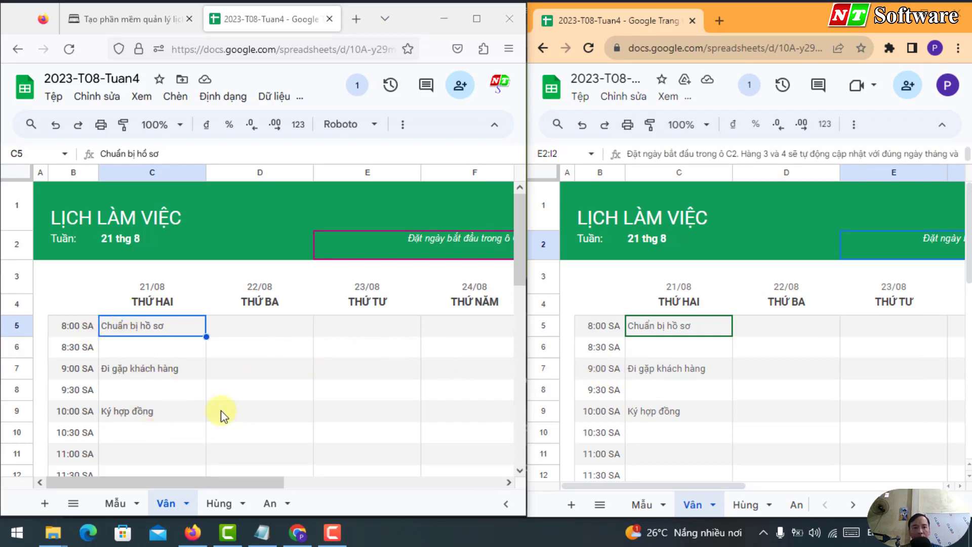
Step: Start a new comment on cell C5's Chuẩn bị hồ sơ task
right_click(149, 327)
left_click(435, 403)
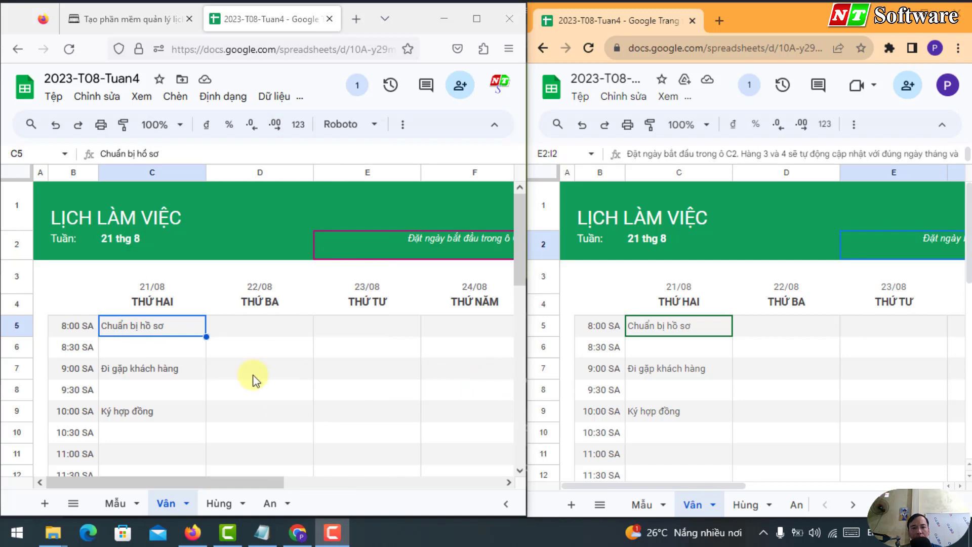
right_click(149, 330)
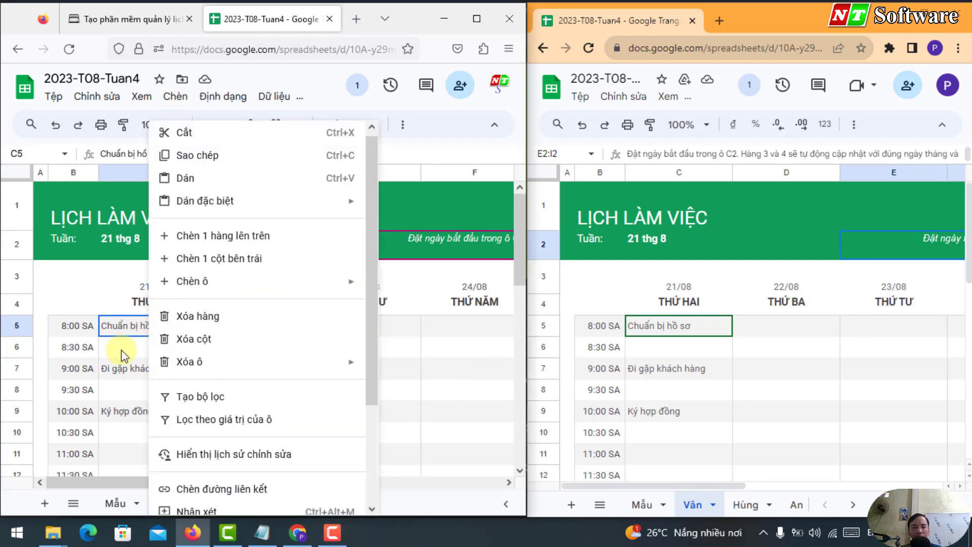
left_click(120, 350)
left_click(126, 330)
right_click(128, 329)
scroll(167, 415, "down", 3)
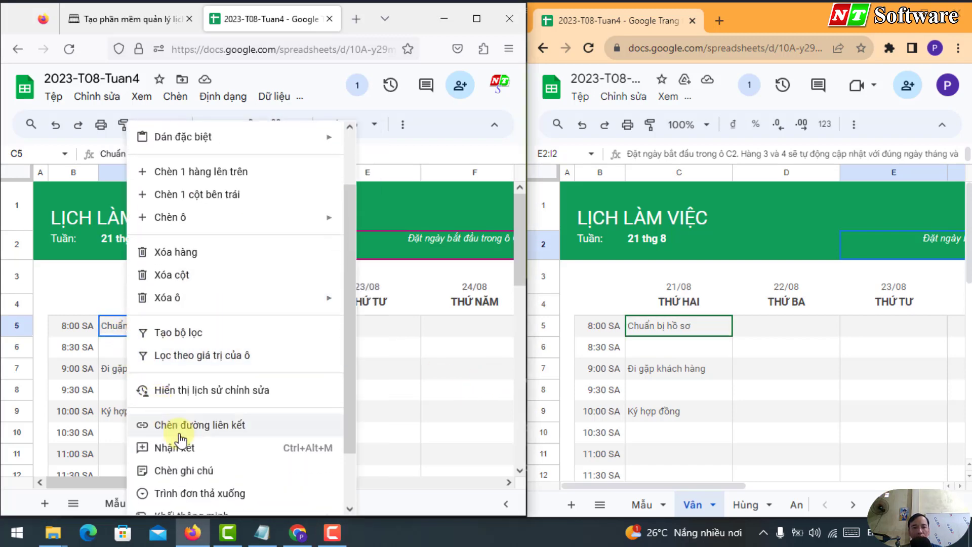
left_click(184, 444)
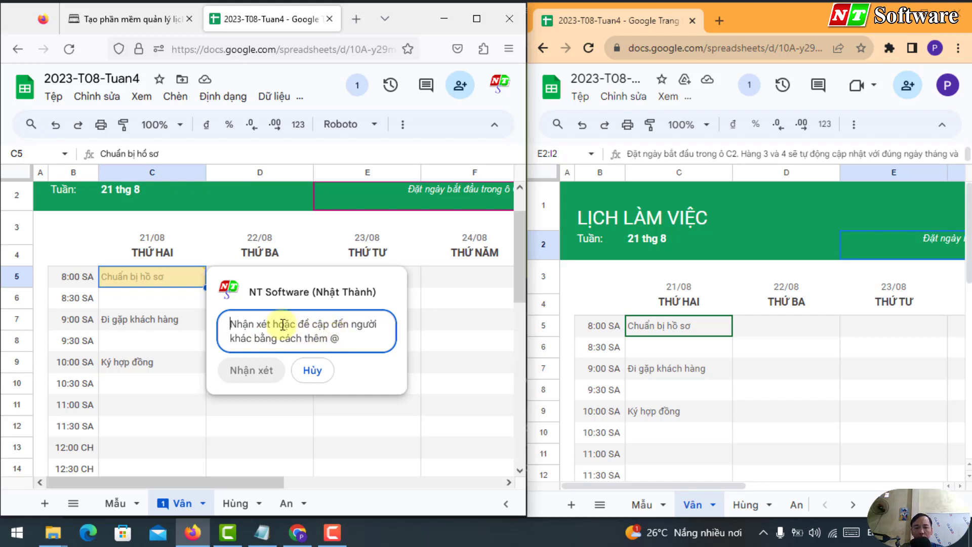
Step: Write 'Nhớ mang Giấy phép DKKD @' and look up the employee's address in the Notepad e-mail list
type("Nho")
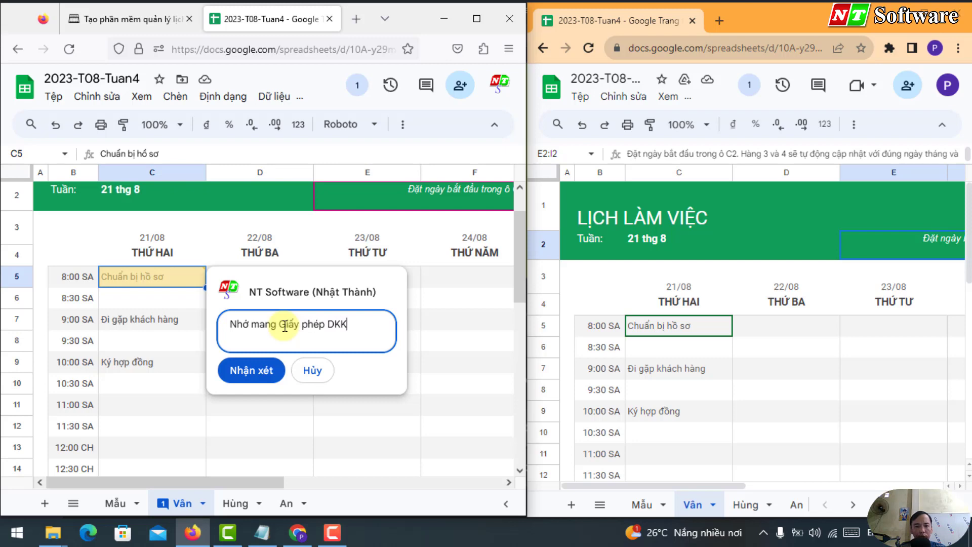
type("@")
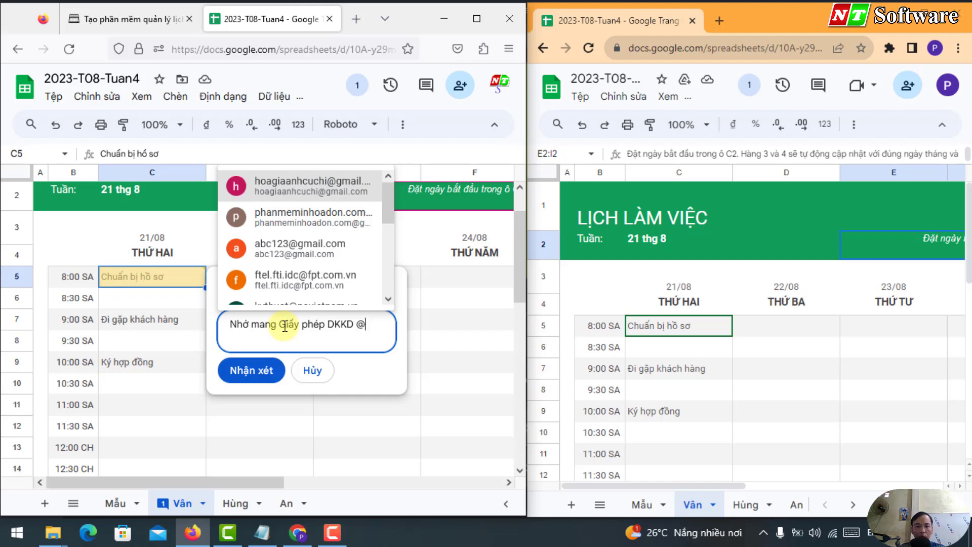
left_click(262, 532)
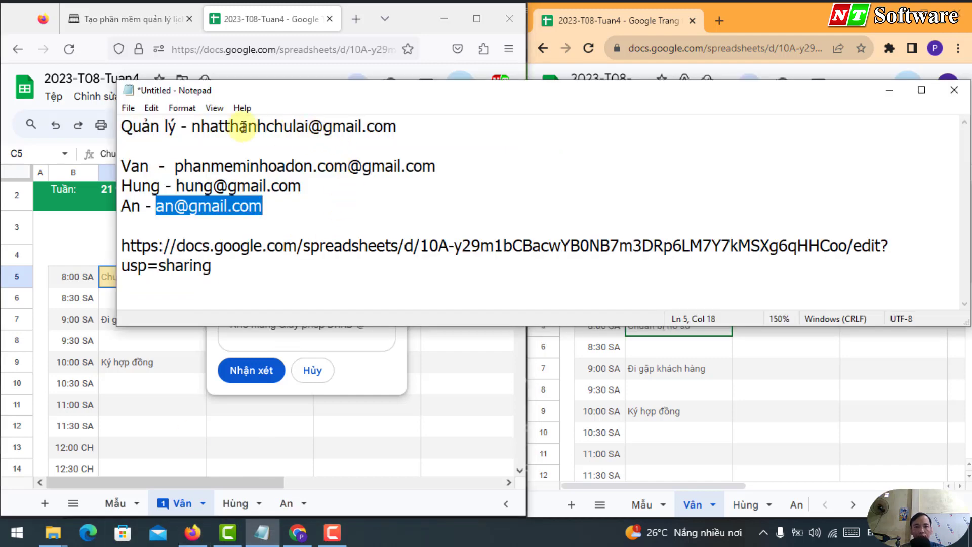
left_click_drag(176, 167, 121, 166)
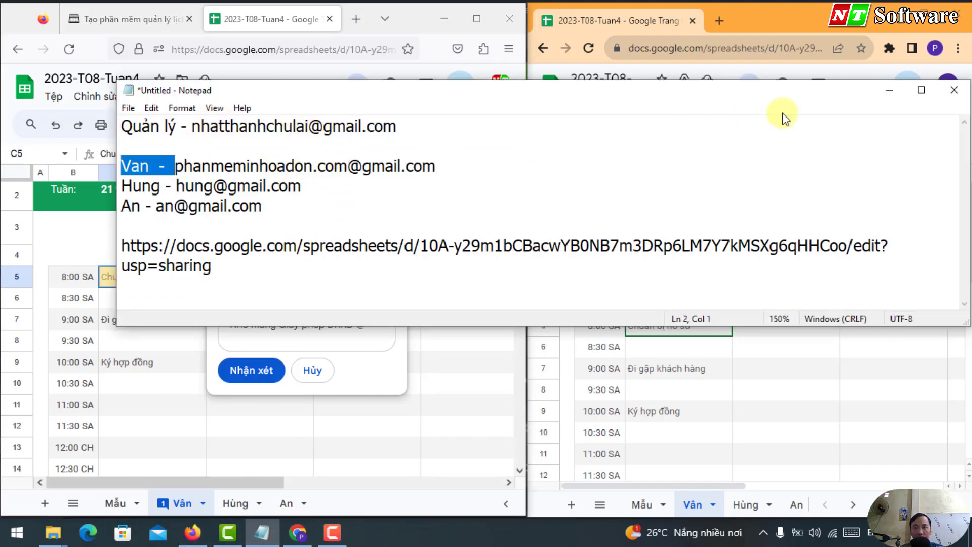
left_click(889, 90)
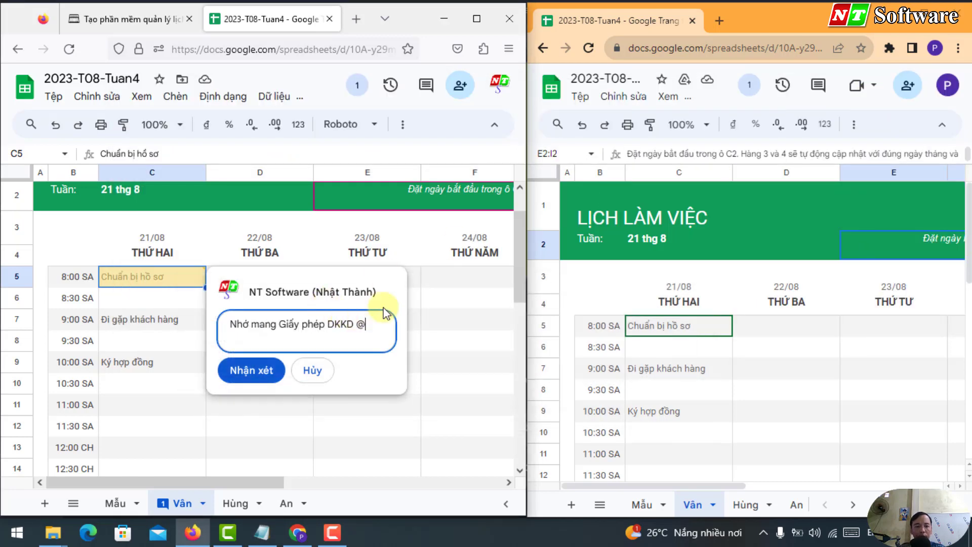
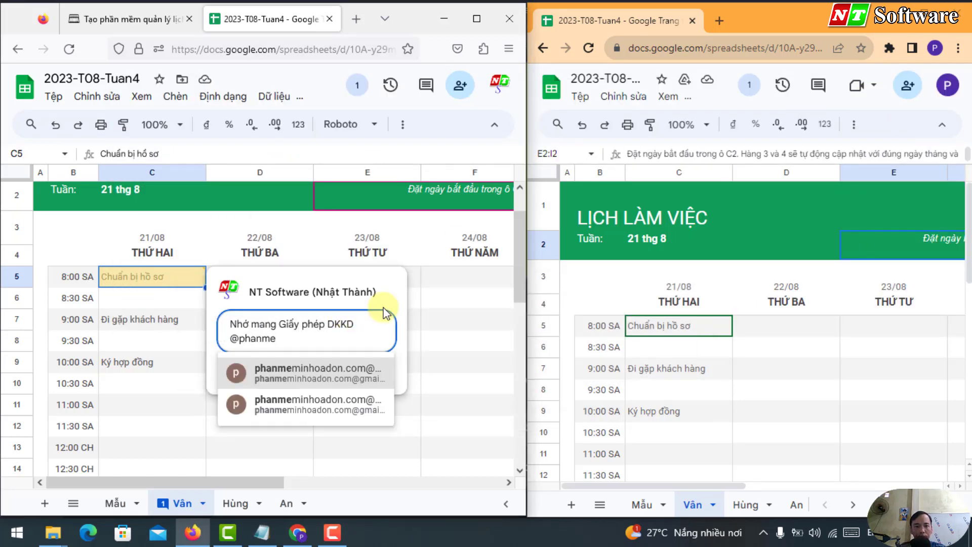
Step: Mention the employee in the C5 comment and assign the task to them
left_click(260, 375)
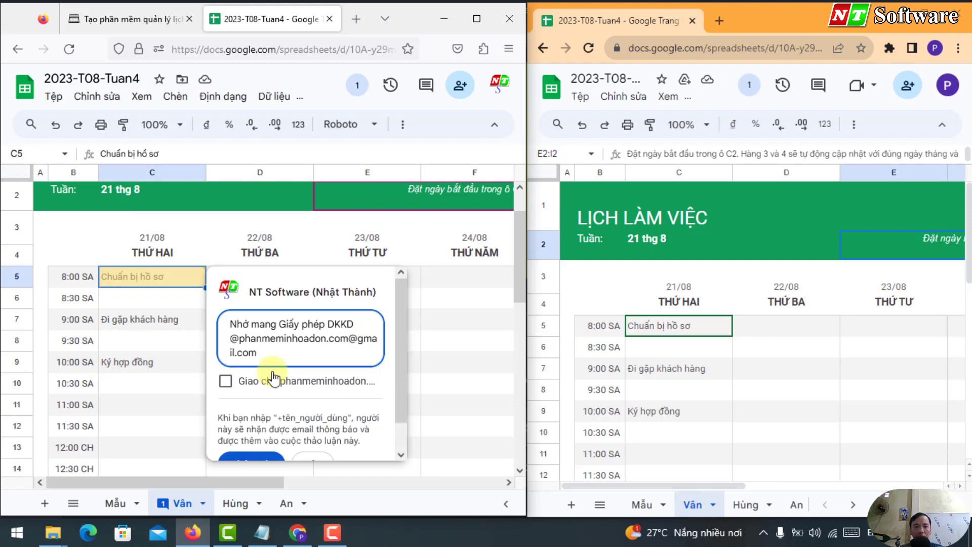
left_click(226, 381)
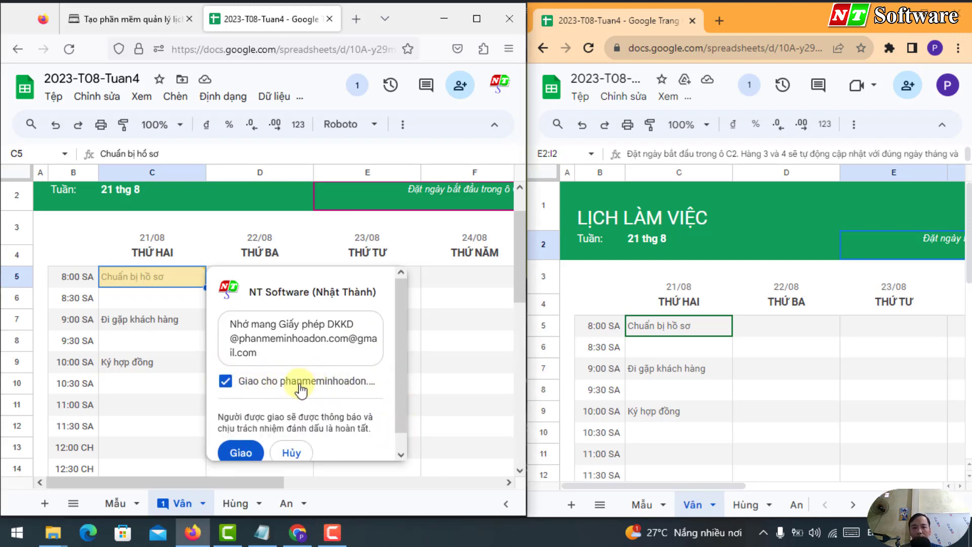
left_click(241, 453)
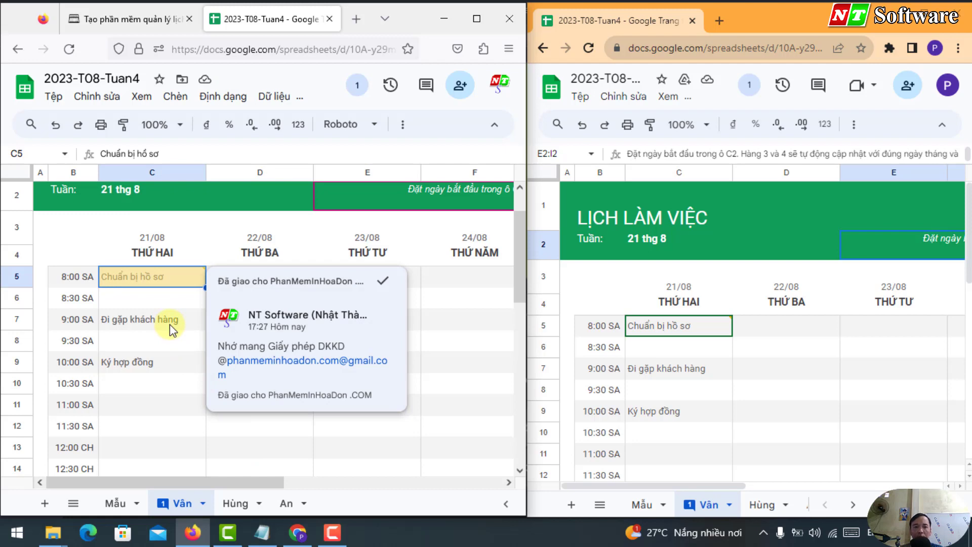
Step: As the employee, reply OK to the C5 comment and check it in the manager's window
left_click(756, 304)
left_click(713, 323)
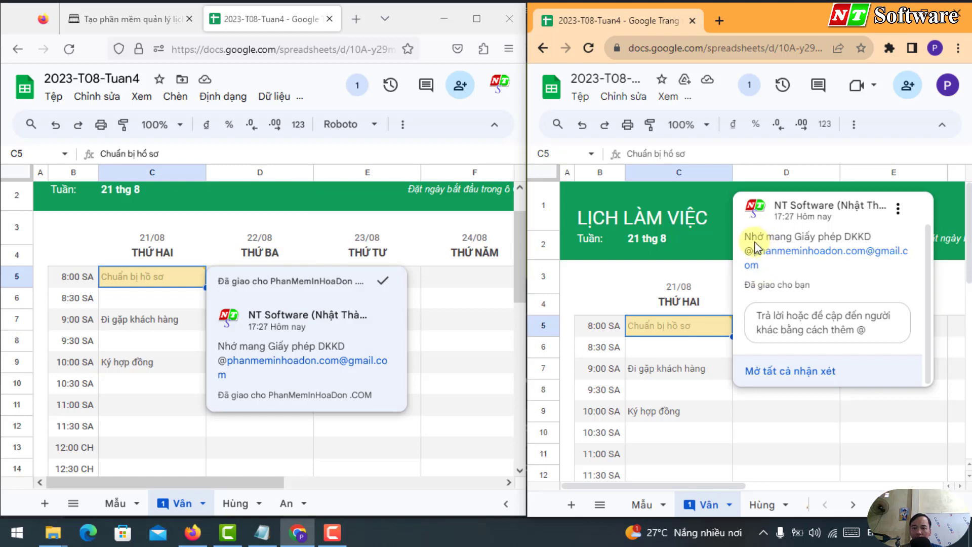
left_click_drag(747, 237, 897, 234)
left_click(823, 324)
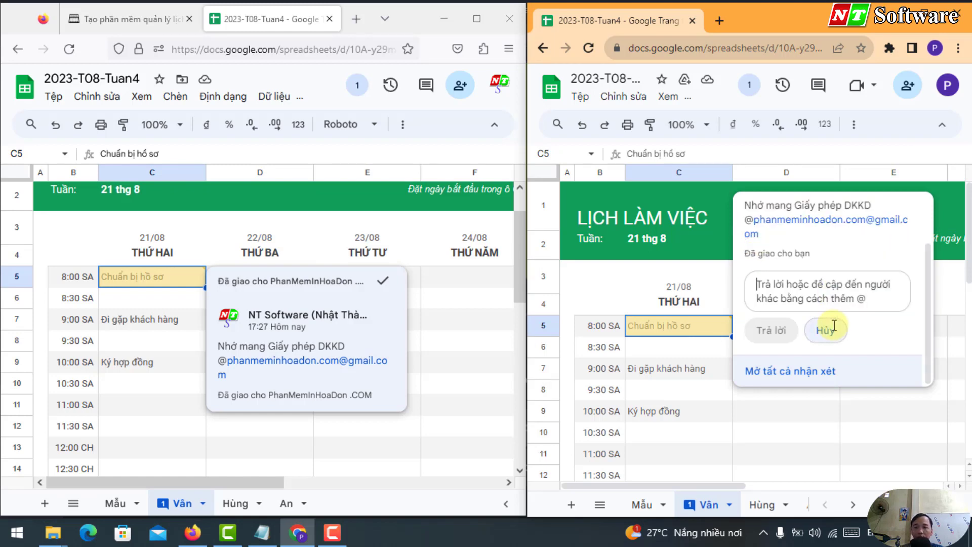
type("OK")
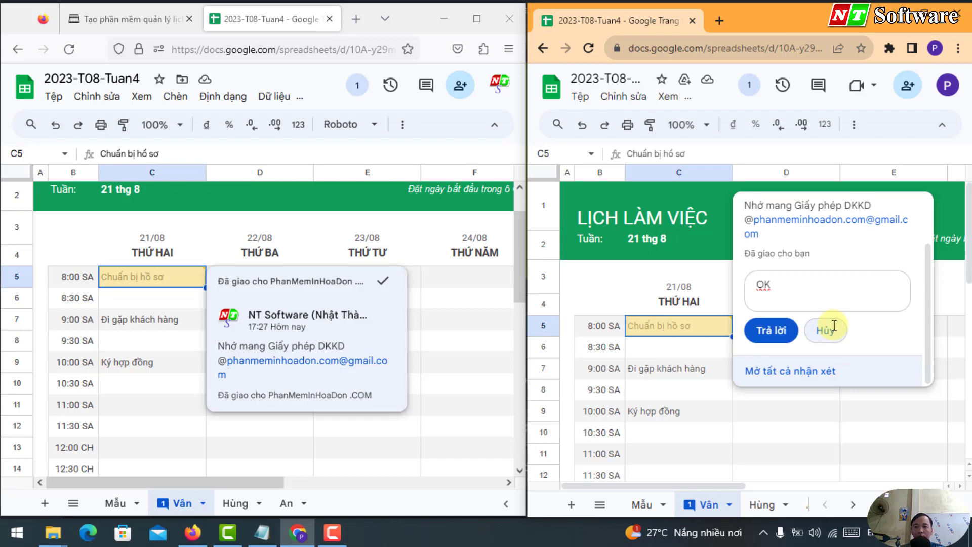
left_click(772, 330)
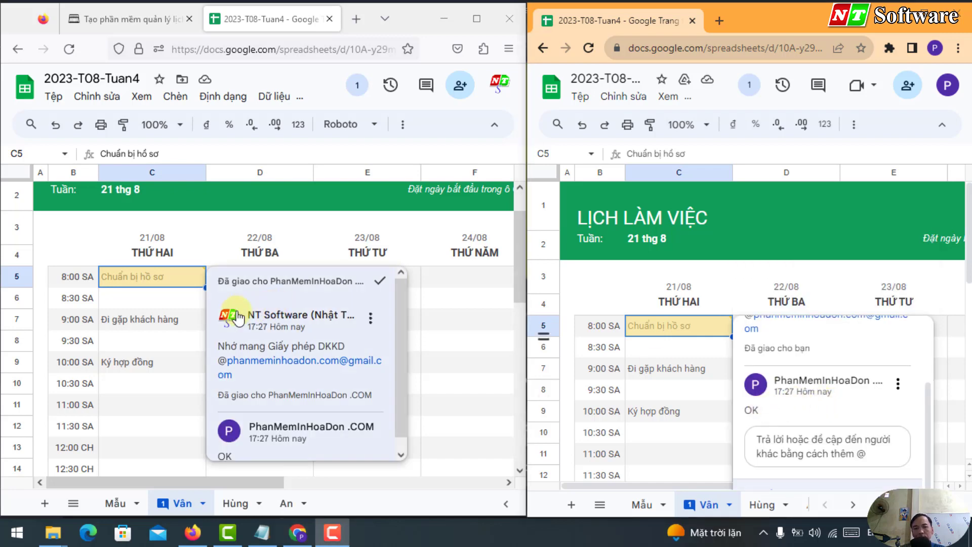
left_click(137, 319)
Step: Reopen the Chuẩn bị hồ sơ comment thread on C5 and mark it done, hiding the discussion
left_click(134, 276)
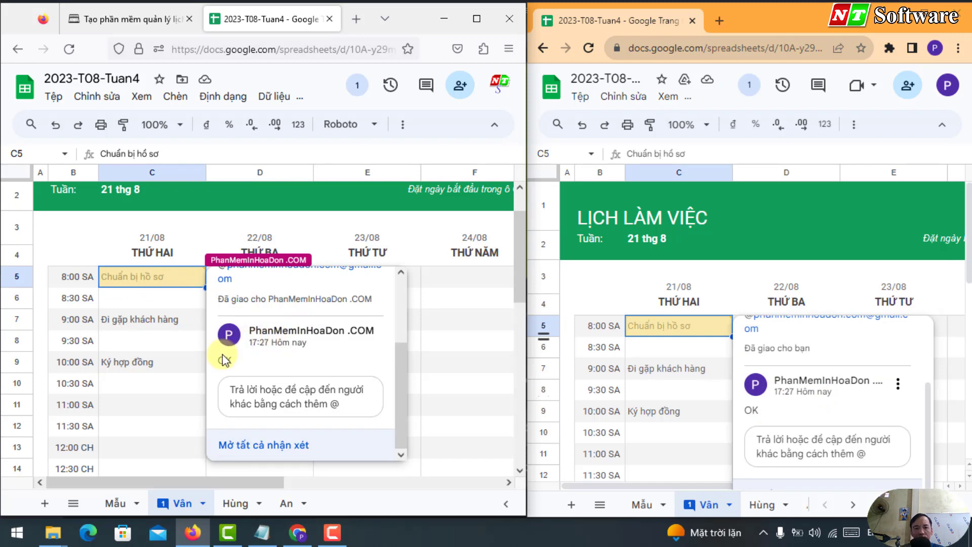
left_click(183, 345)
scroll(167, 352, "up", 2)
left_click(161, 326)
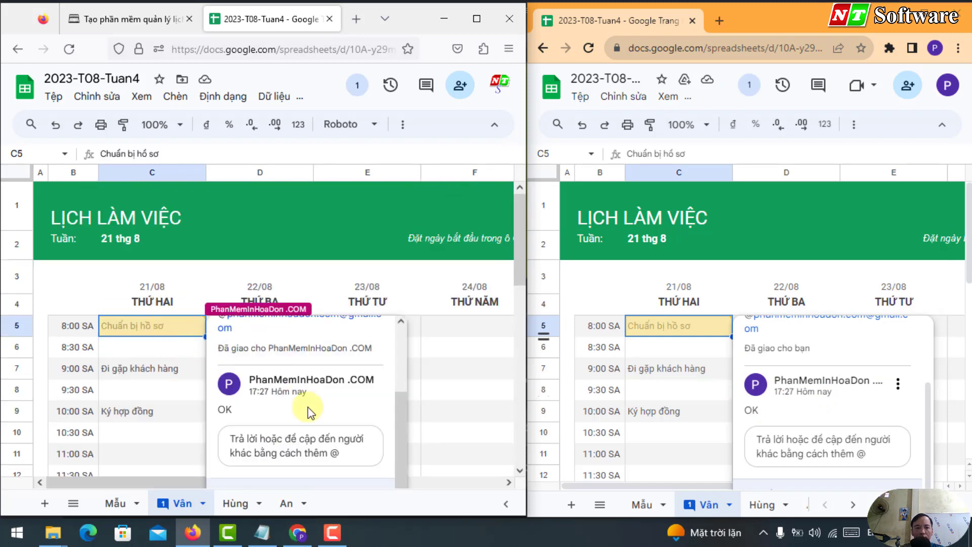
scroll(358, 412, "up", 2)
left_click(178, 370)
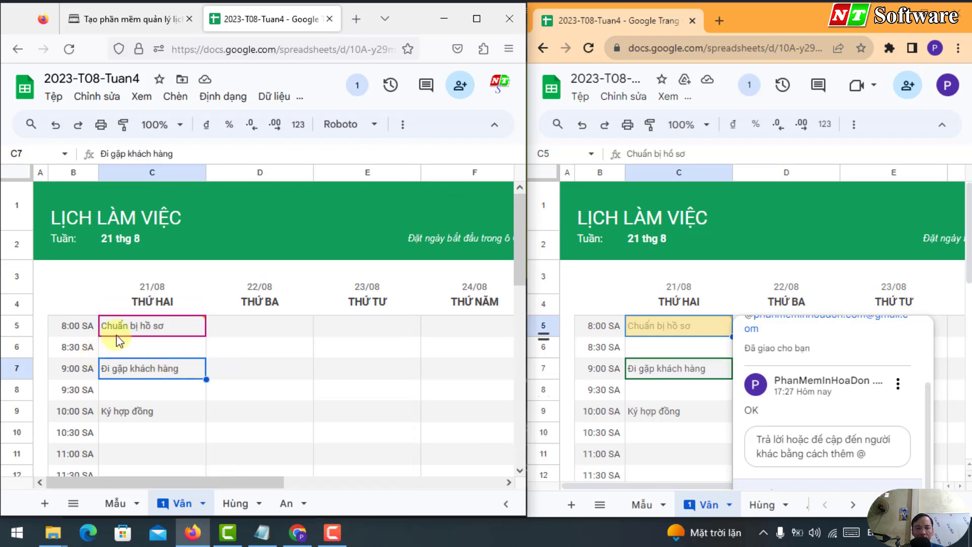
left_click(138, 328)
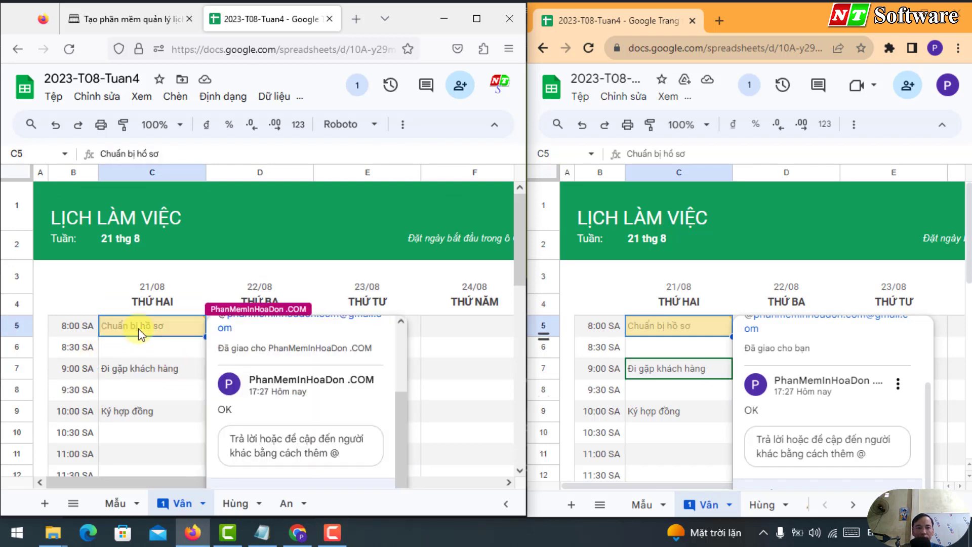
scroll(337, 364, "up", 2)
scroll(337, 363, "up", 1)
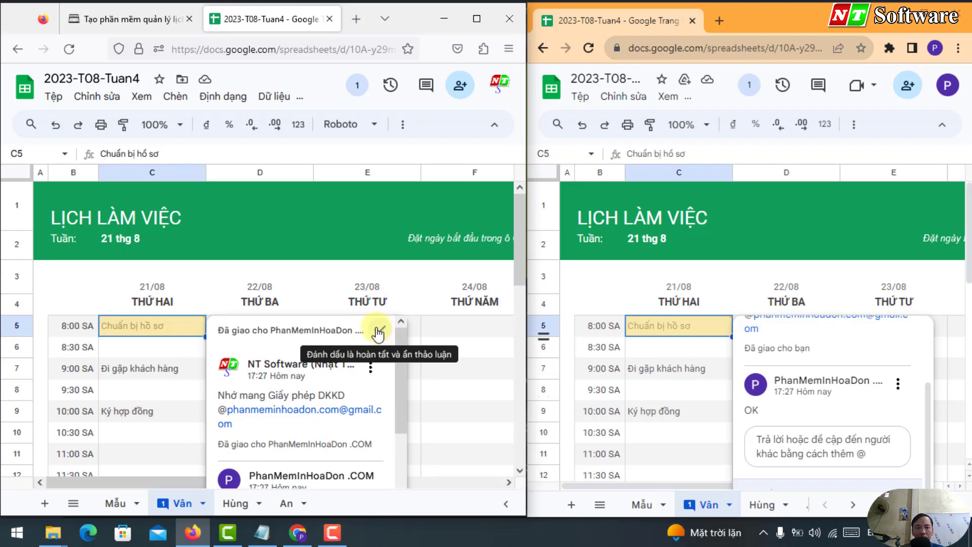
left_click(379, 332)
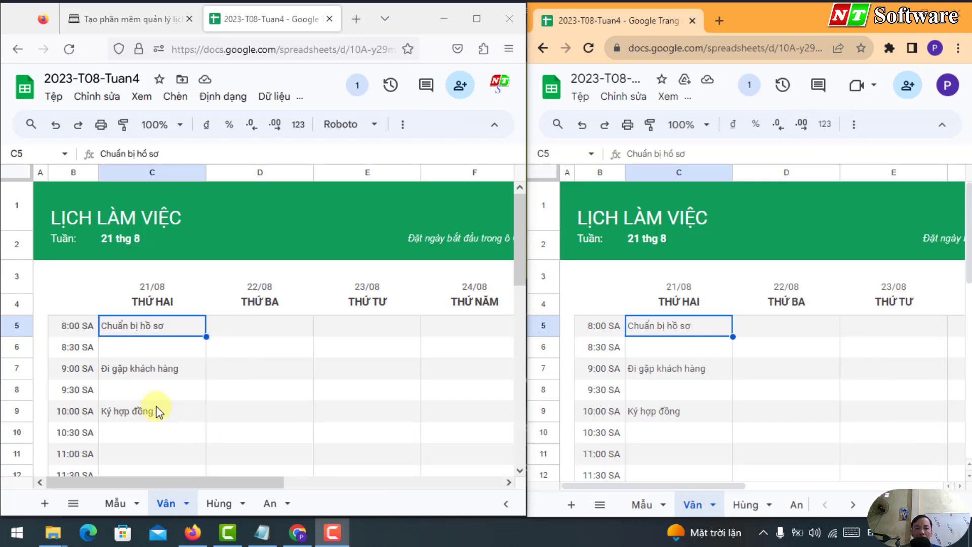
left_click(120, 371)
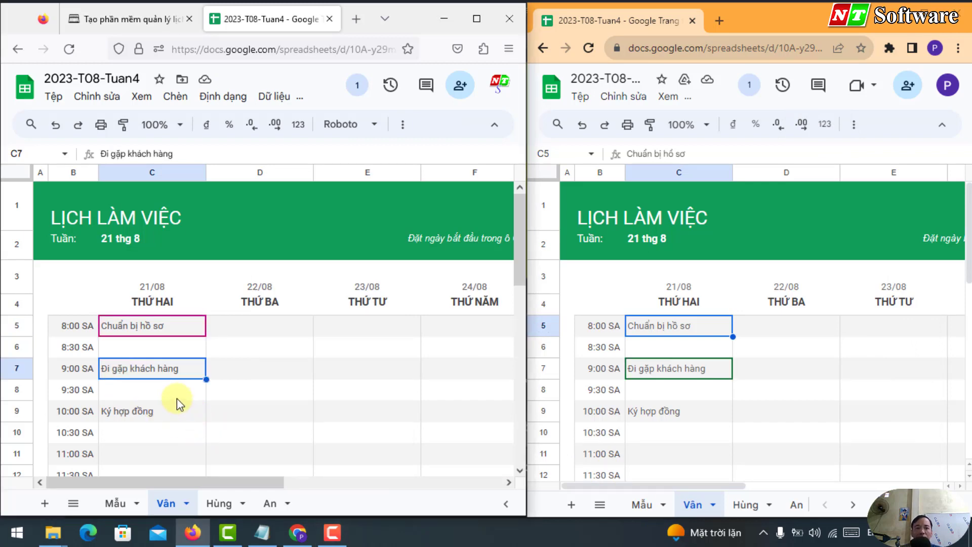
Step: Post 'hoa hong 30%' on C7, mentioning the employee and assigning it to them
right_click(163, 371)
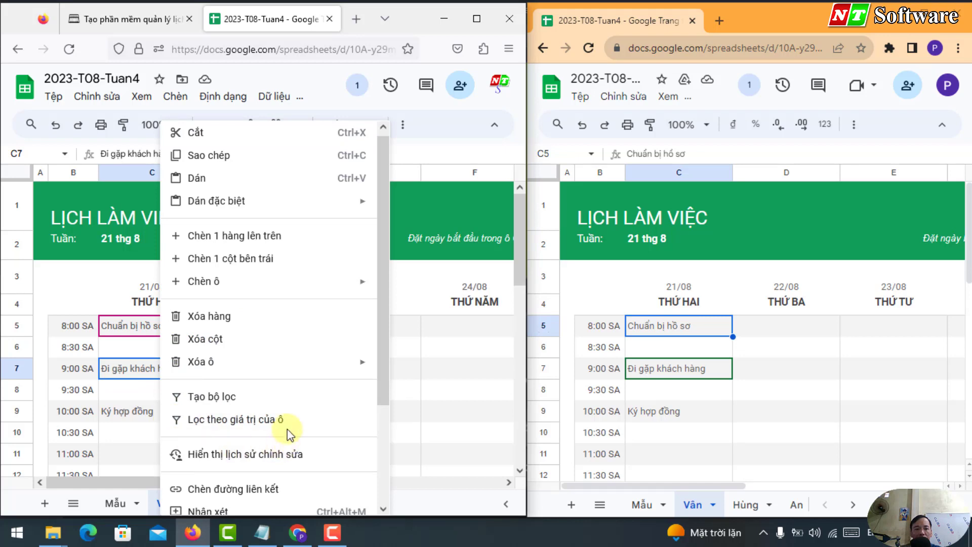
right_click(155, 369)
scroll(202, 445, "down", 2)
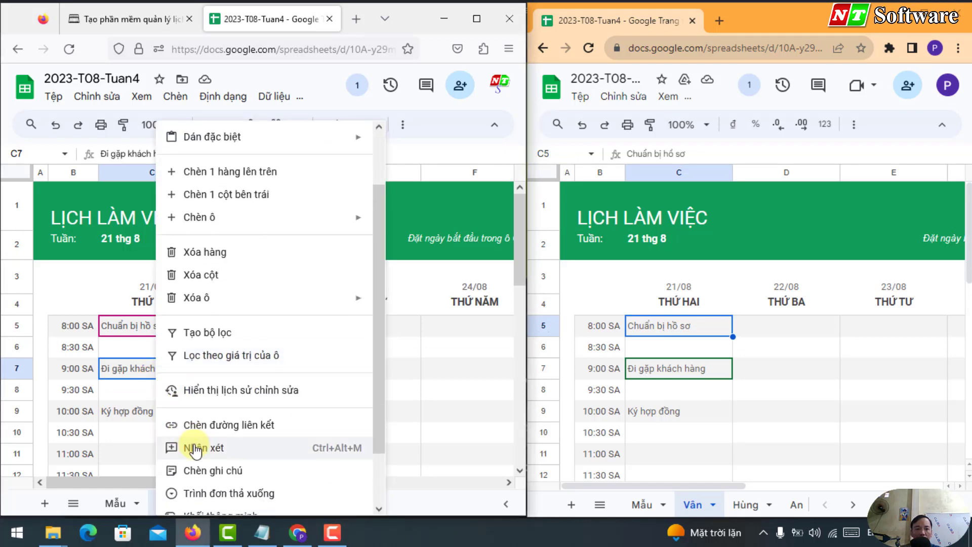
left_click(203, 449)
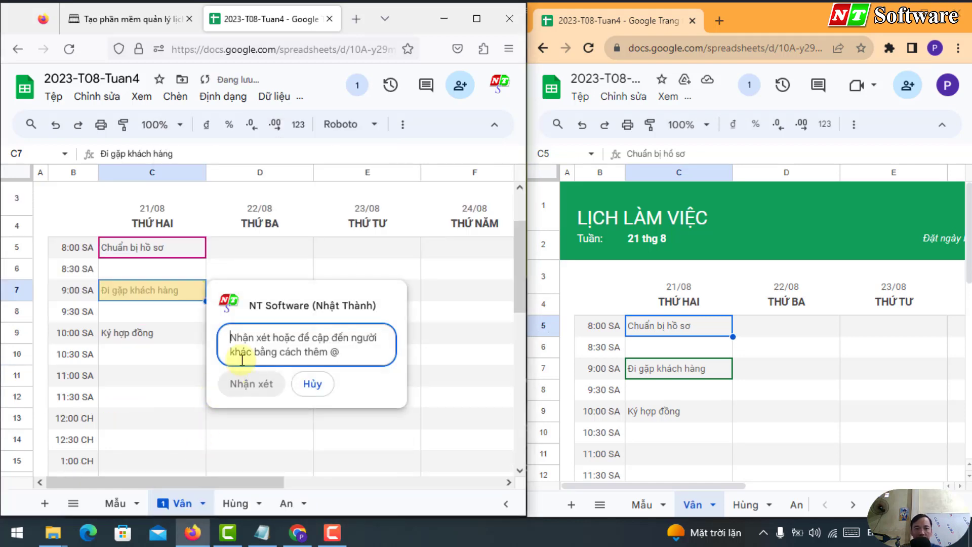
type("hoa hoa")
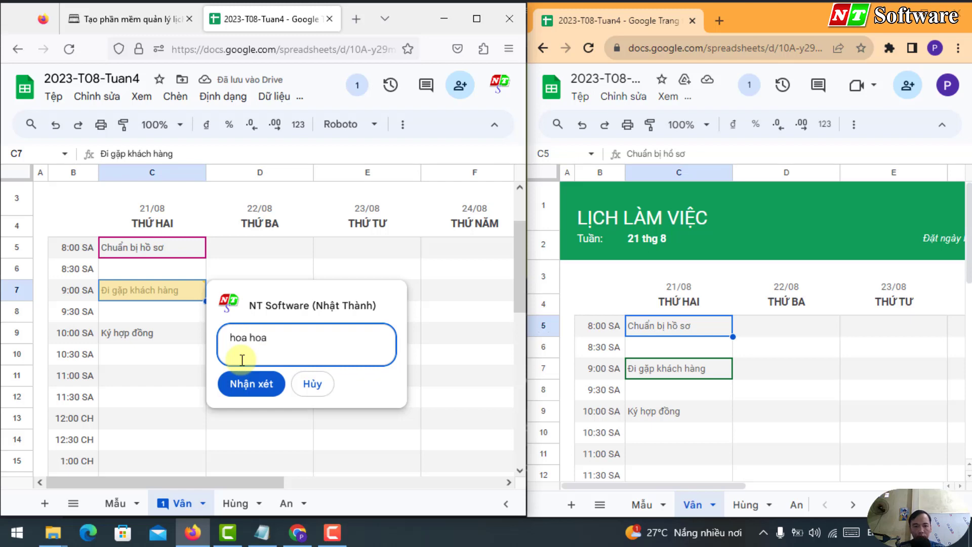
type(" ho")
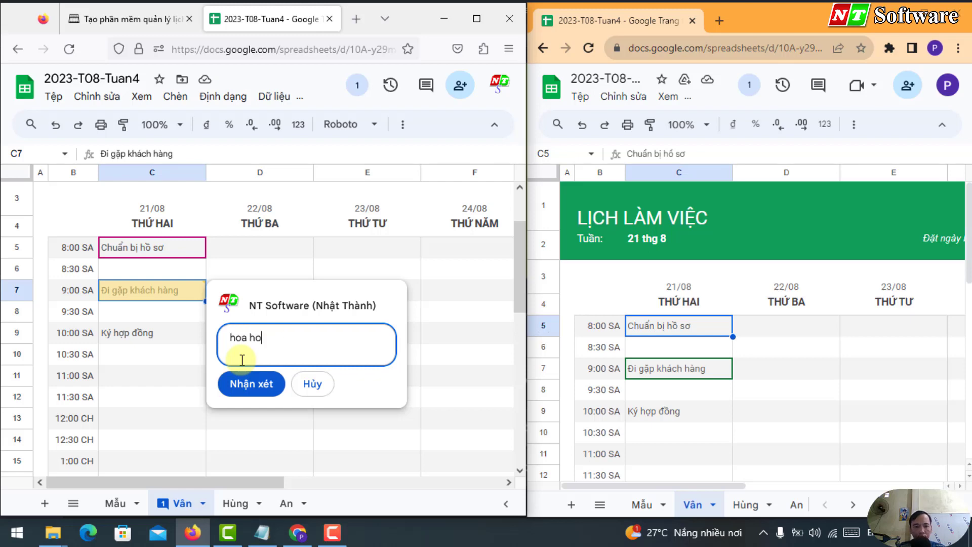
type("ong 30% @phan")
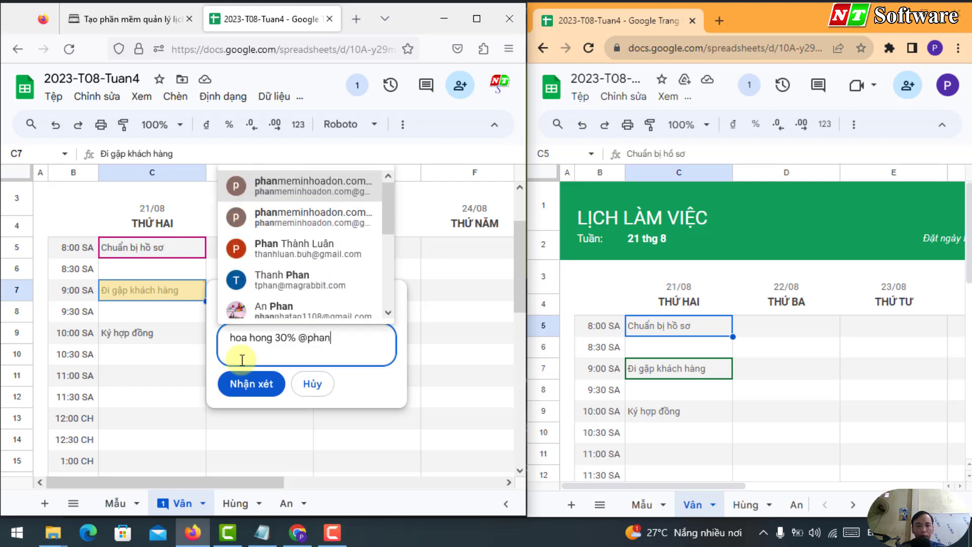
left_click(264, 187)
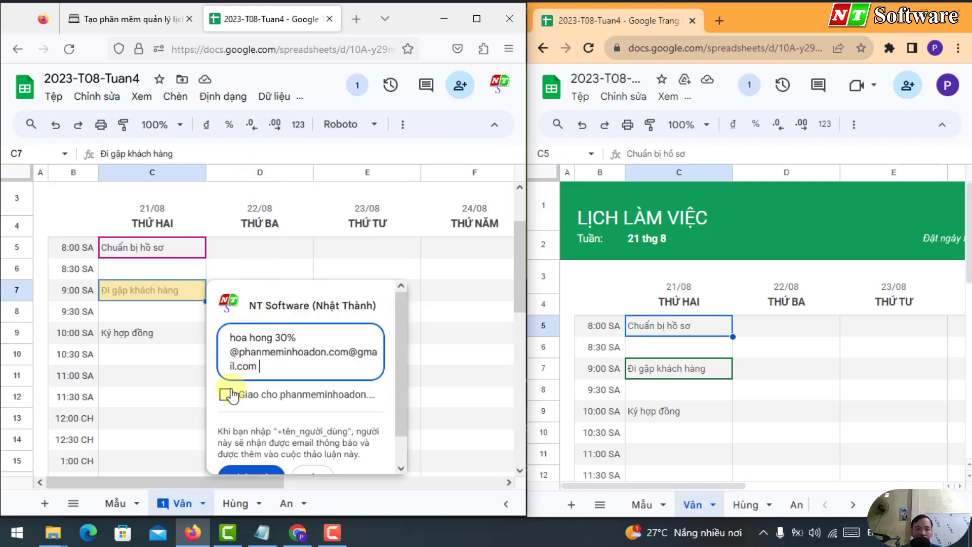
left_click(225, 395)
key("ctrl+Return")
left_click(273, 353)
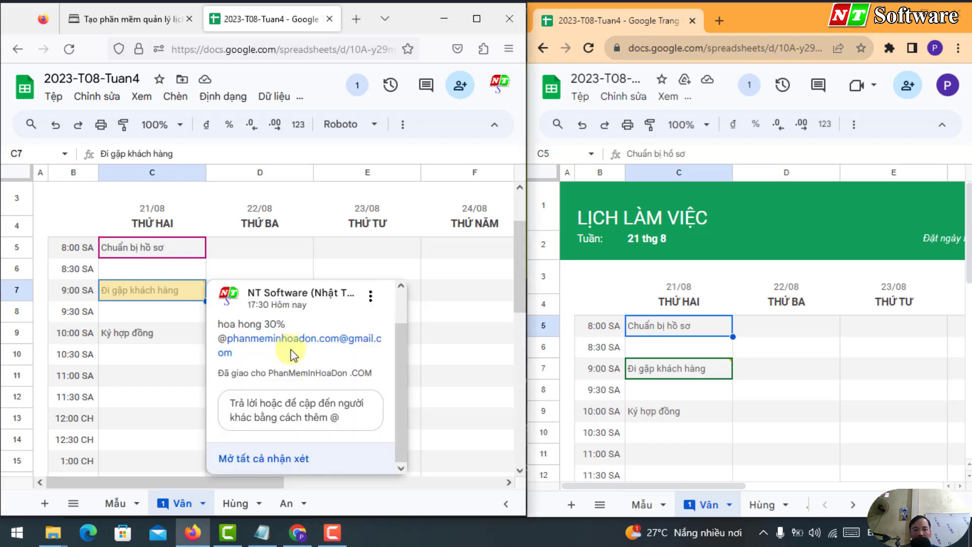
left_click(299, 405)
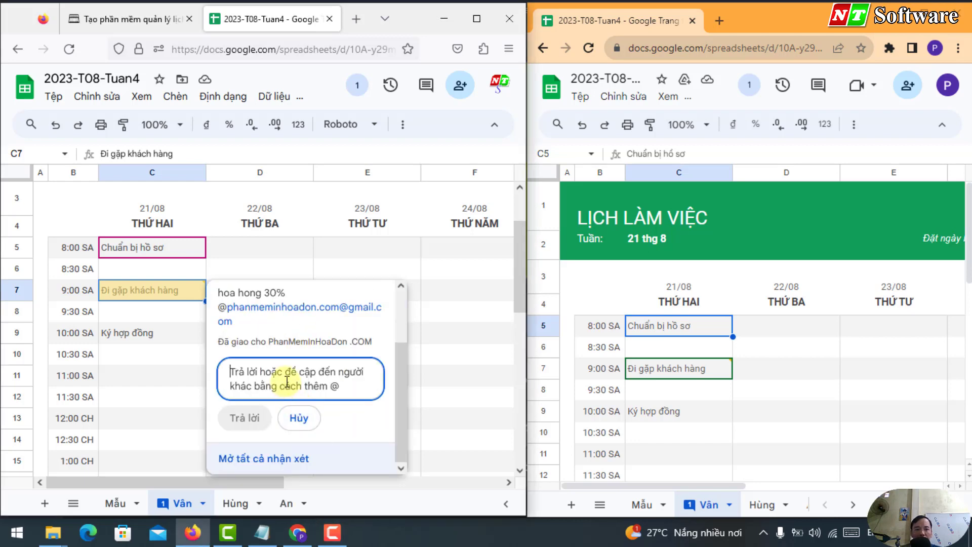
type("@")
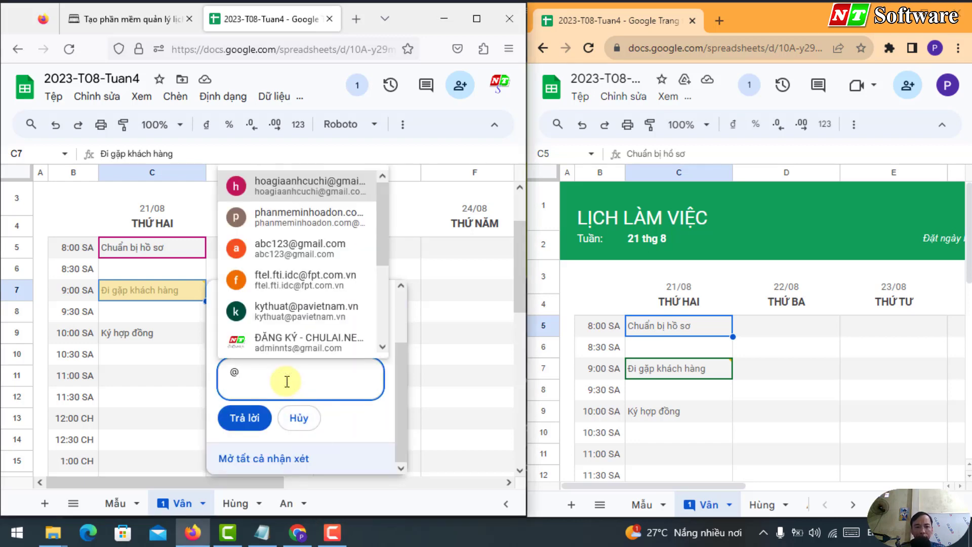
left_click(316, 342)
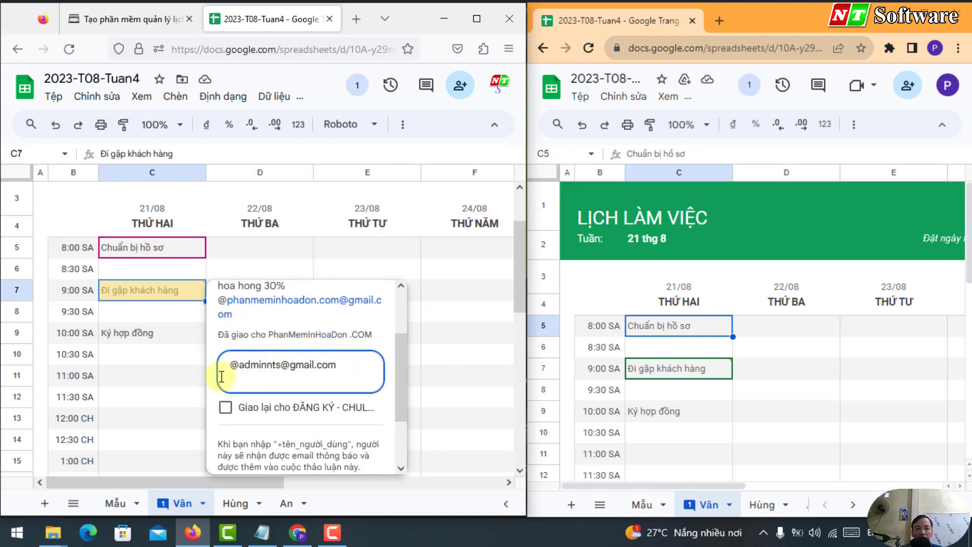
left_click_drag(229, 362, 365, 362)
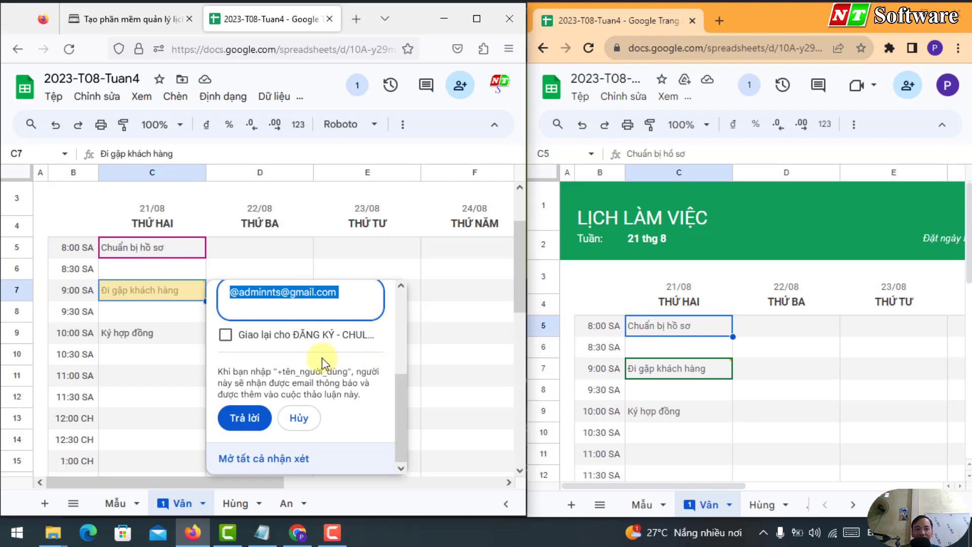
scroll(321, 358, "up", 2)
scroll(289, 385, "down", 2)
triple_click(272, 366)
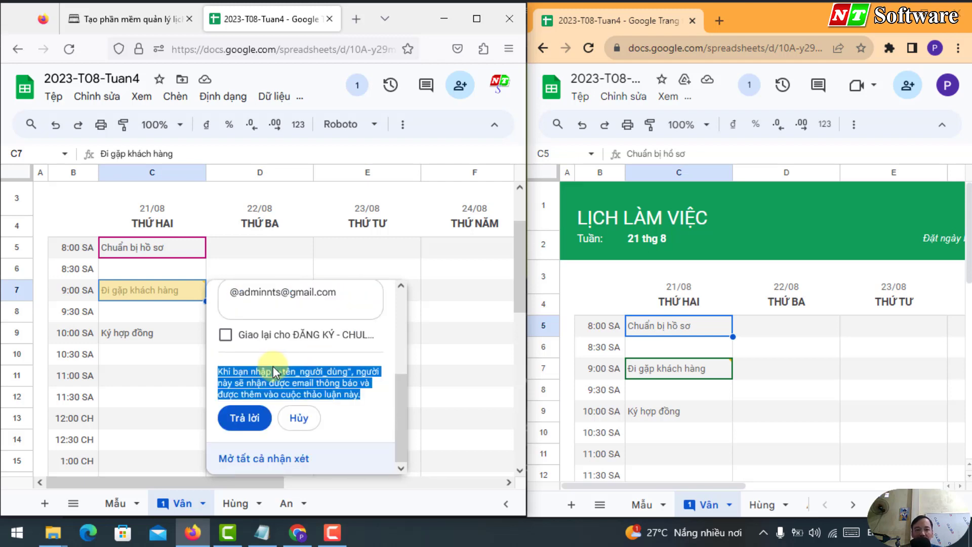
scroll(273, 366, "up", 2)
scroll(273, 367, "down", 2)
double_click(329, 371)
left_click(282, 294)
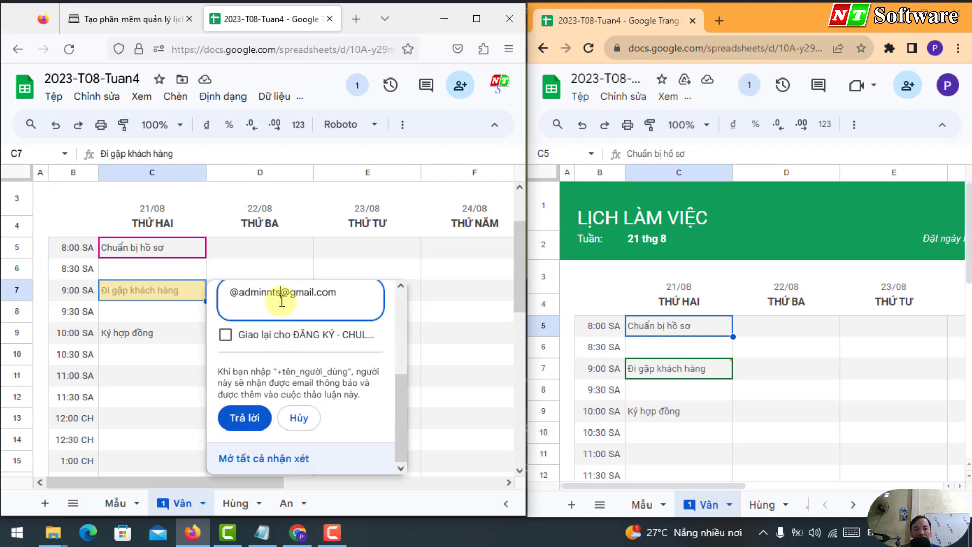
triple_click(282, 294)
key("BackSpace")
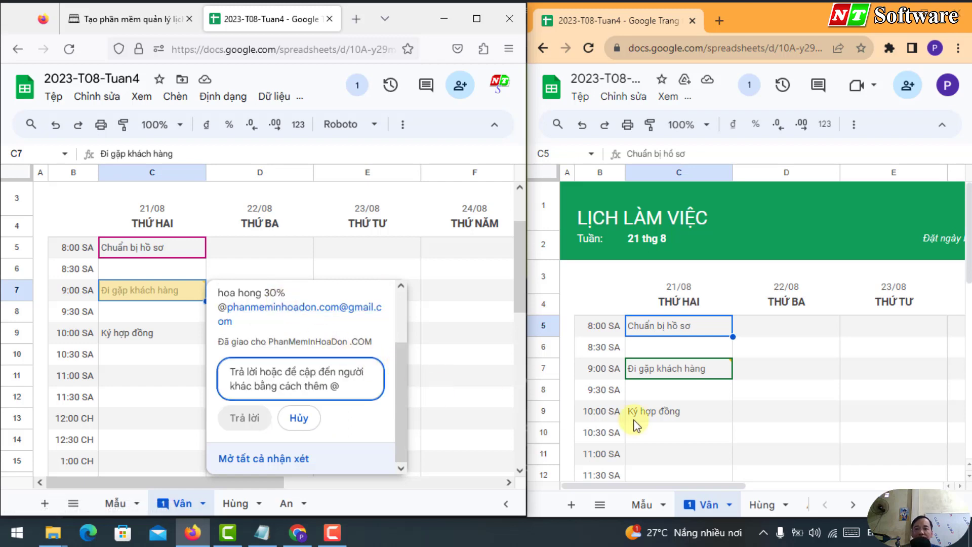
left_click(707, 371)
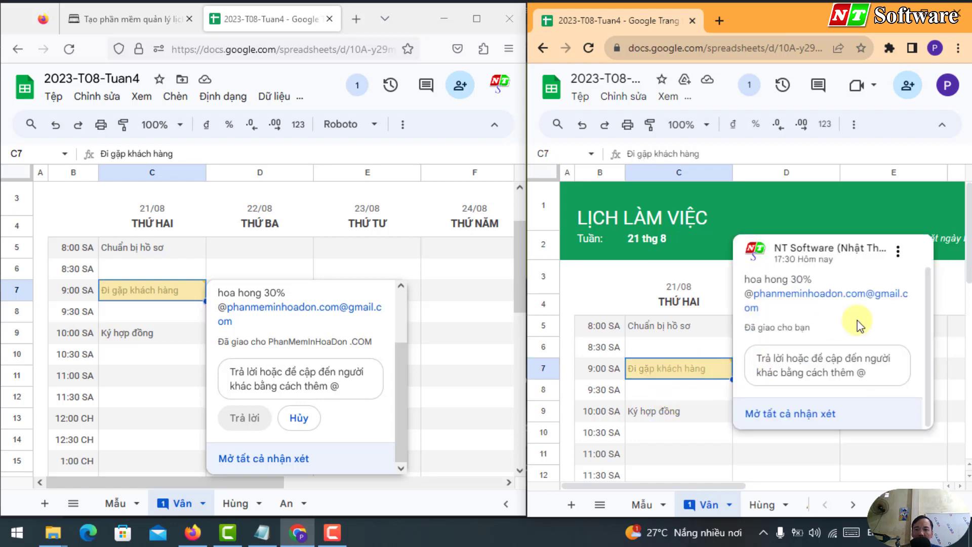
Step: In the employee's window, mark the 'hoa hong 30%' comment on C7 as done
left_click(896, 278)
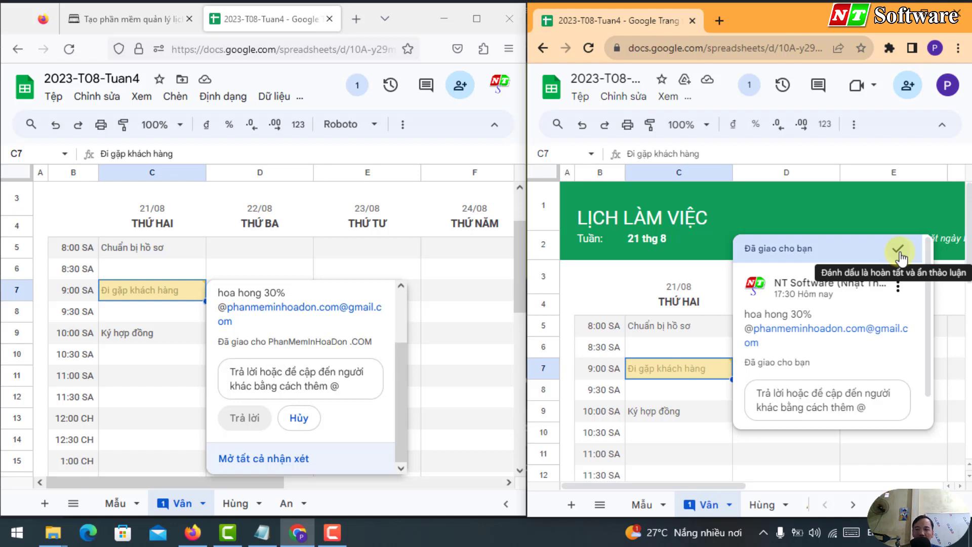
left_click(899, 251)
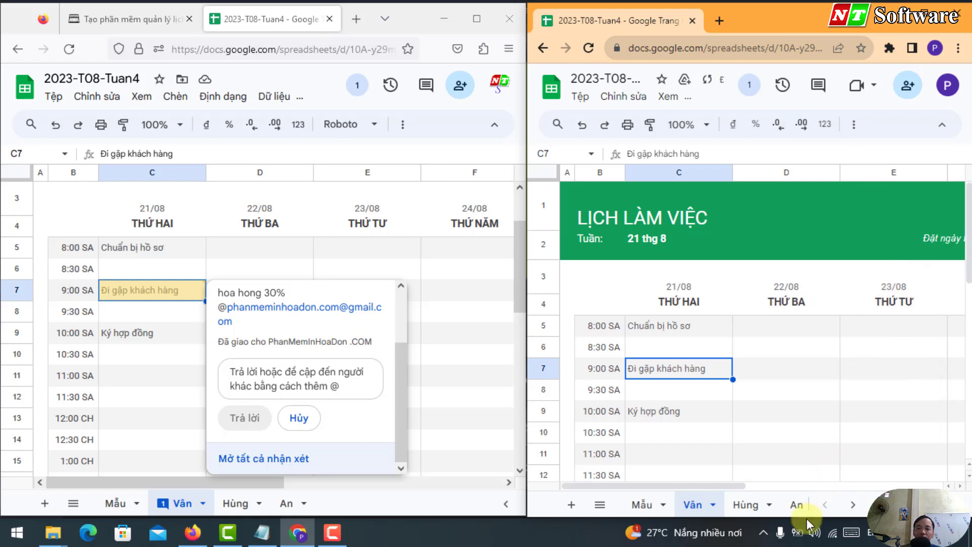
left_click(263, 458)
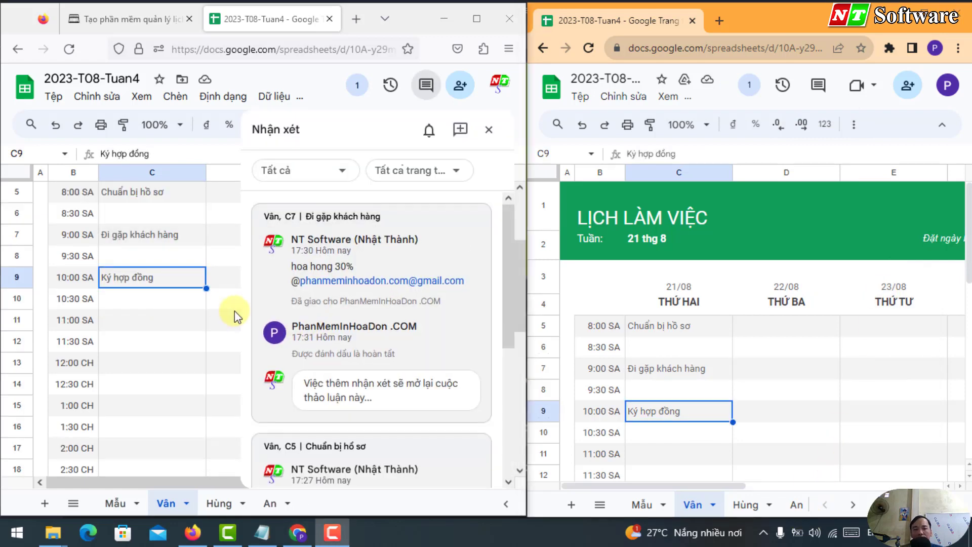
Step: Maximize the manager's spreadsheet window and refresh the all-comments list by hiding and reshowing it
left_click(178, 338)
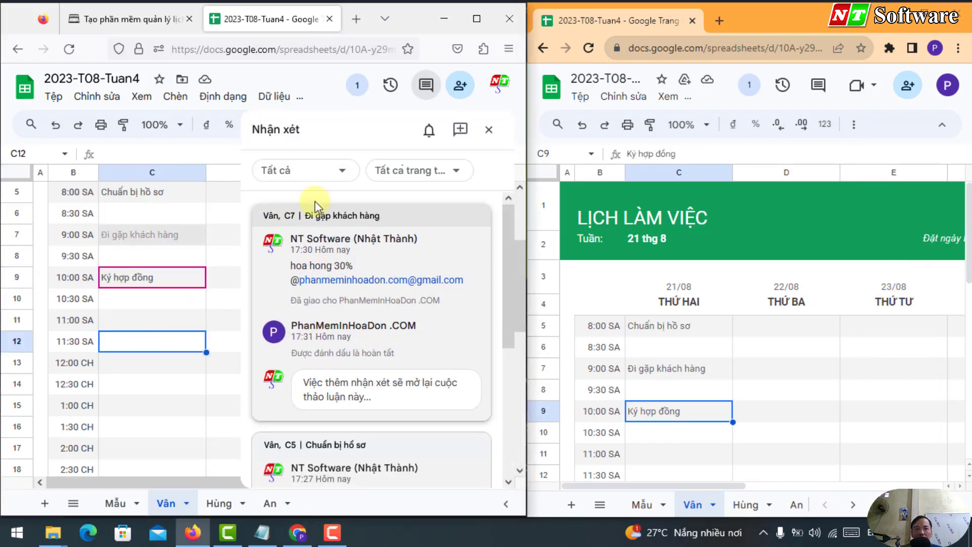
left_click(477, 18)
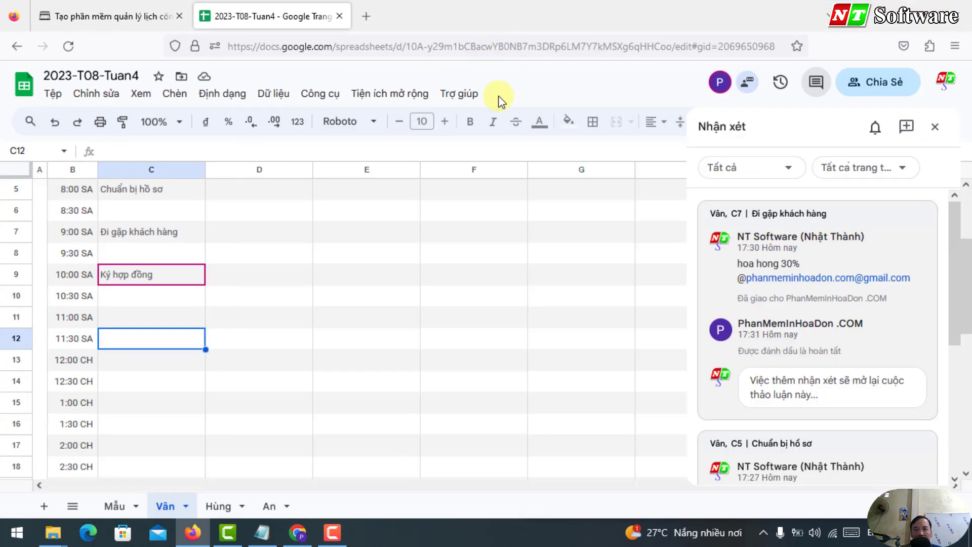
left_click(603, 209)
left_click(815, 82)
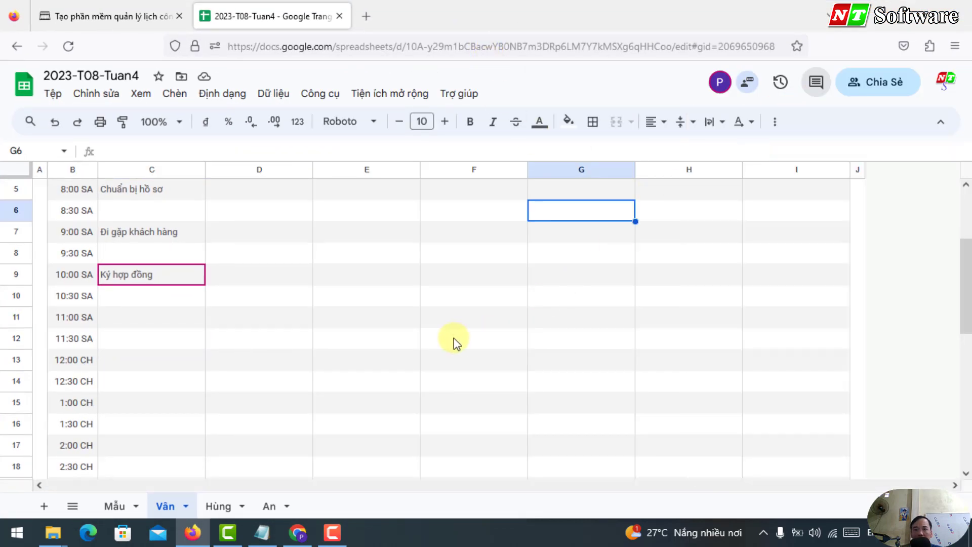
left_click(454, 341)
left_click(816, 82)
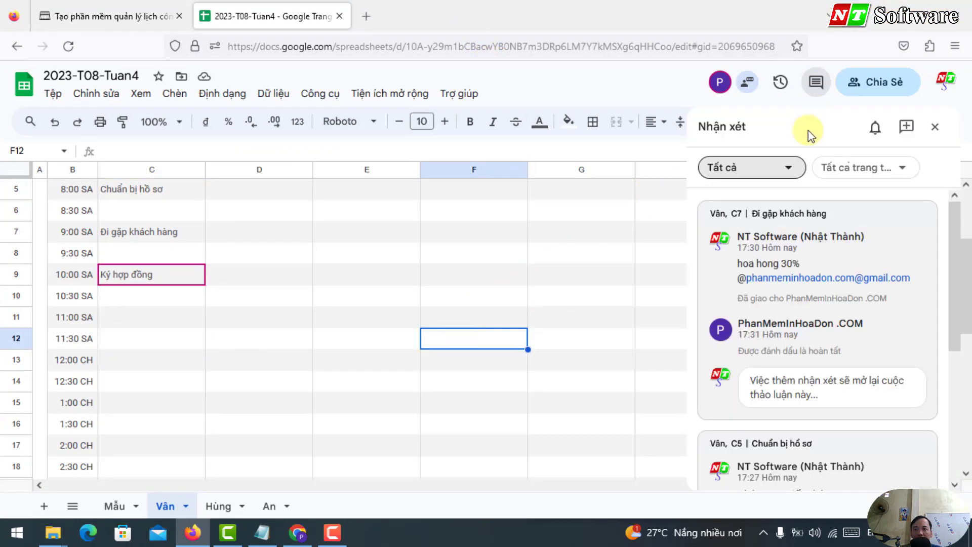
Step: Review the C7 'hoa hong 30%' comment thread to confirm it was marked done
double_click(718, 213)
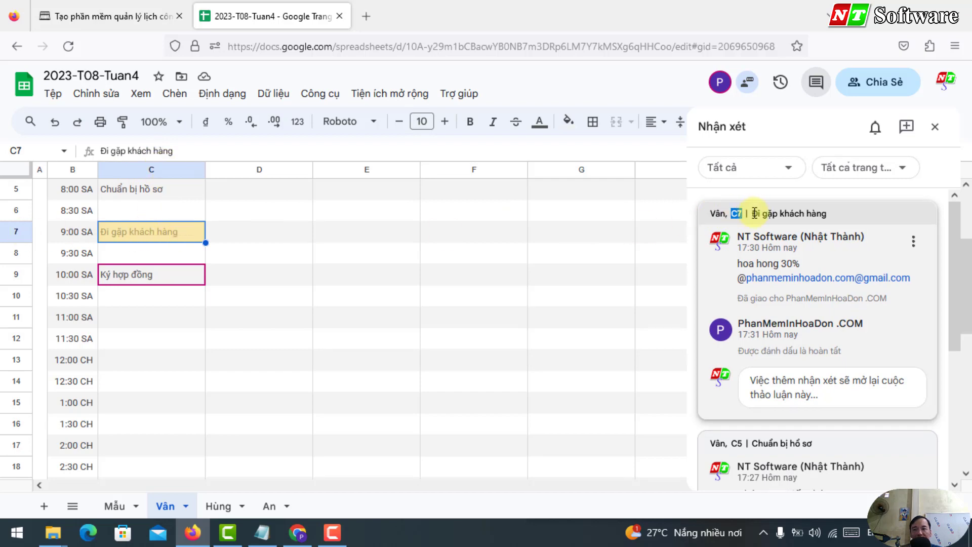
left_click_drag(754, 213, 841, 217)
left_click(745, 239)
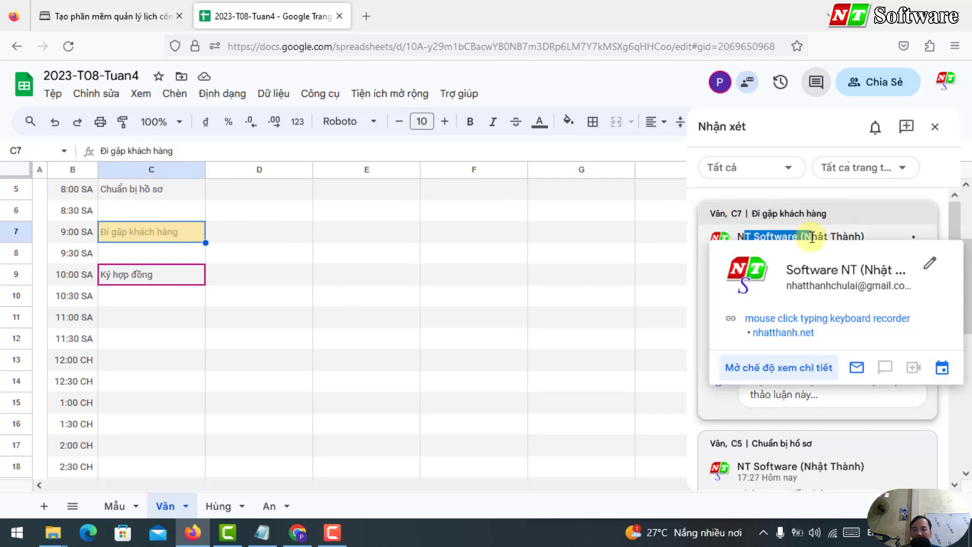
scroll(790, 263, "down", 4)
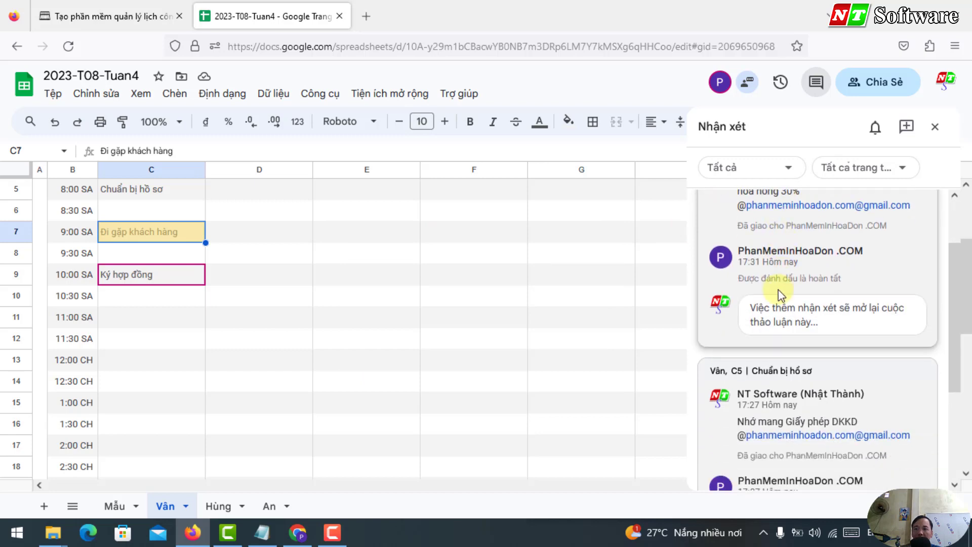